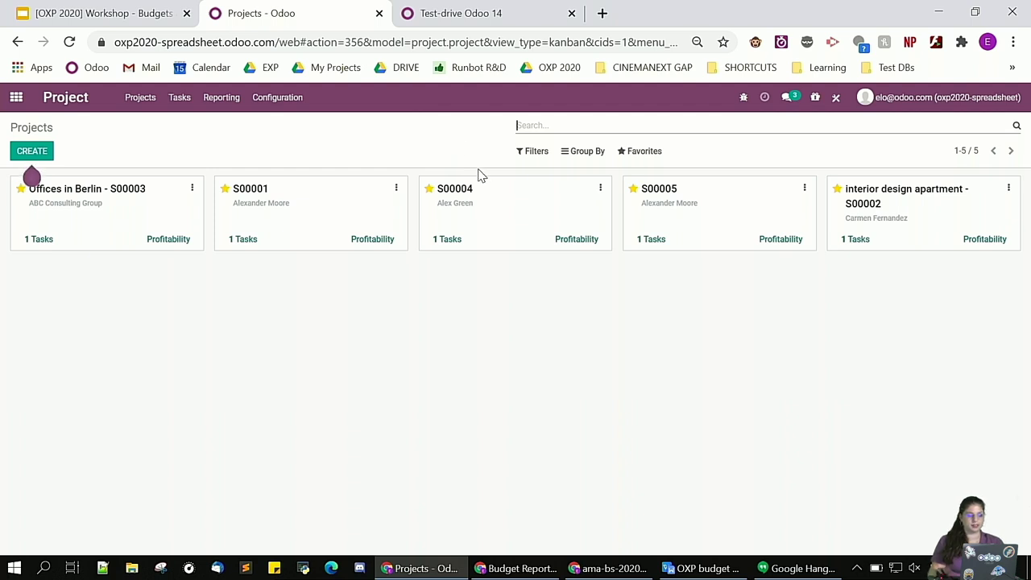
# Open the Invoice Analysis report from Accounting's Reporting menu
pyautogui.click(19, 100)
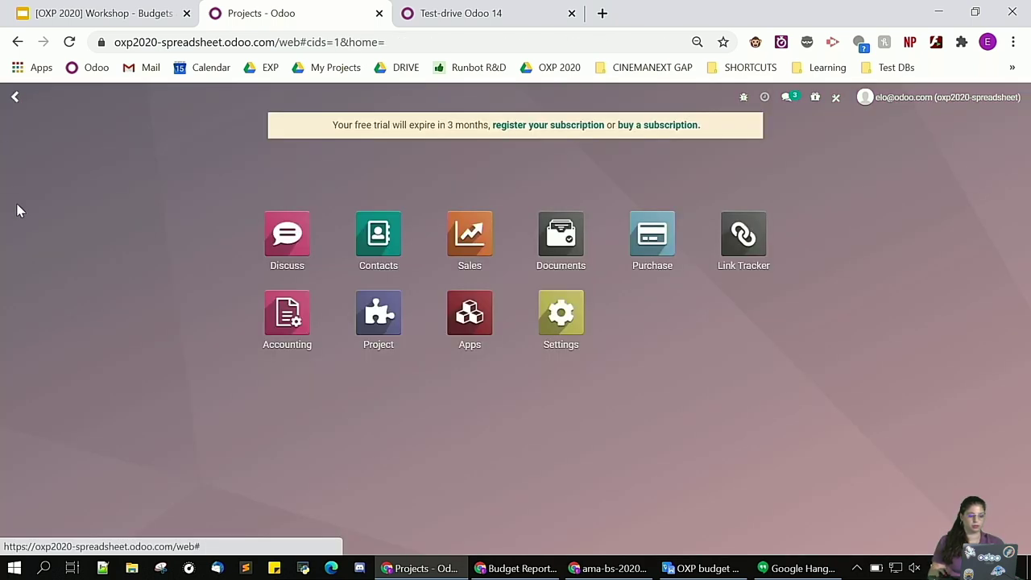
pyautogui.click(299, 328)
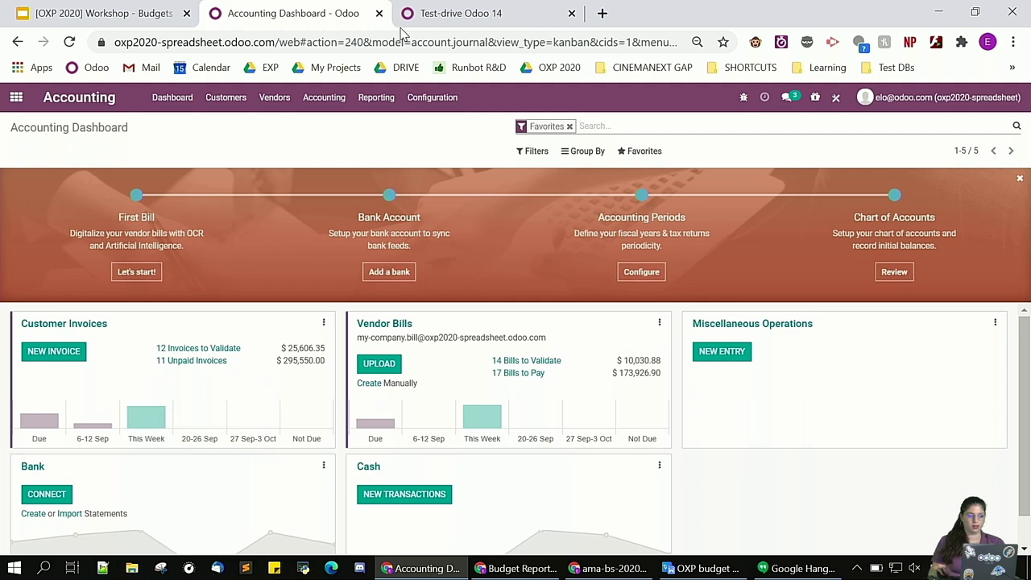
pyautogui.click(376, 97)
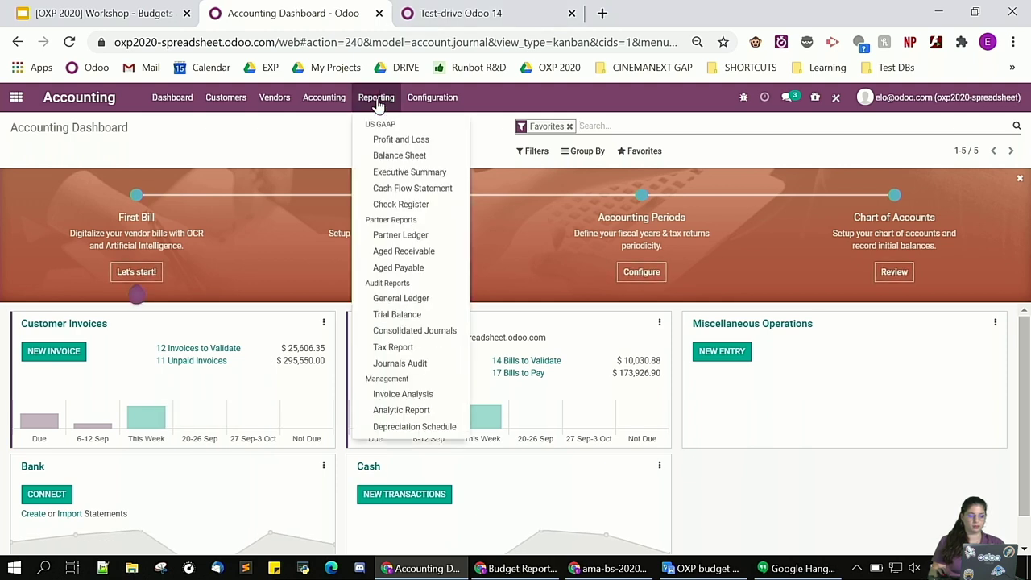
pyautogui.click(404, 397)
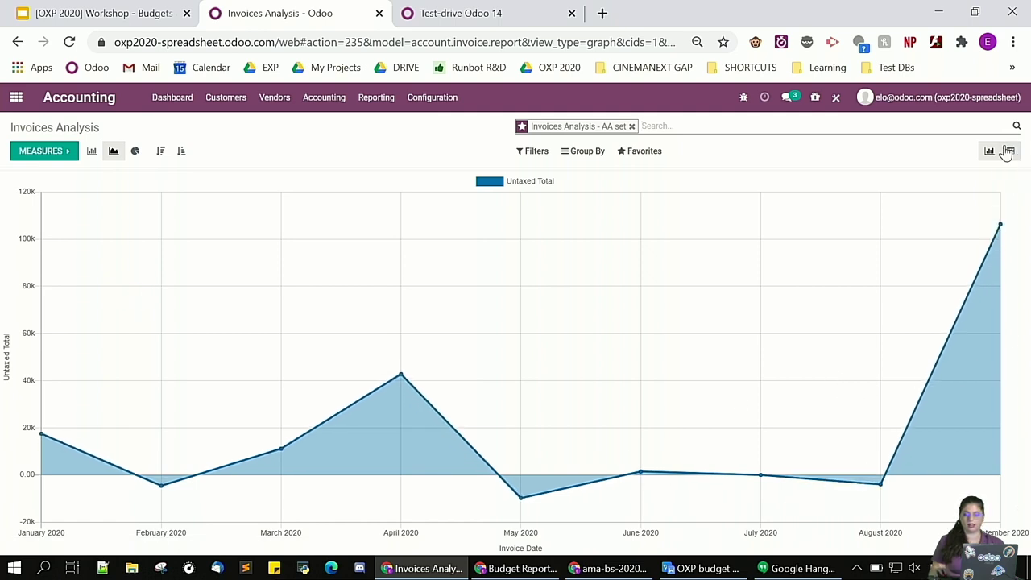
# Show the invoice analysis as a pivot with rows grouped by Analytic Account
pyautogui.click(1014, 153)
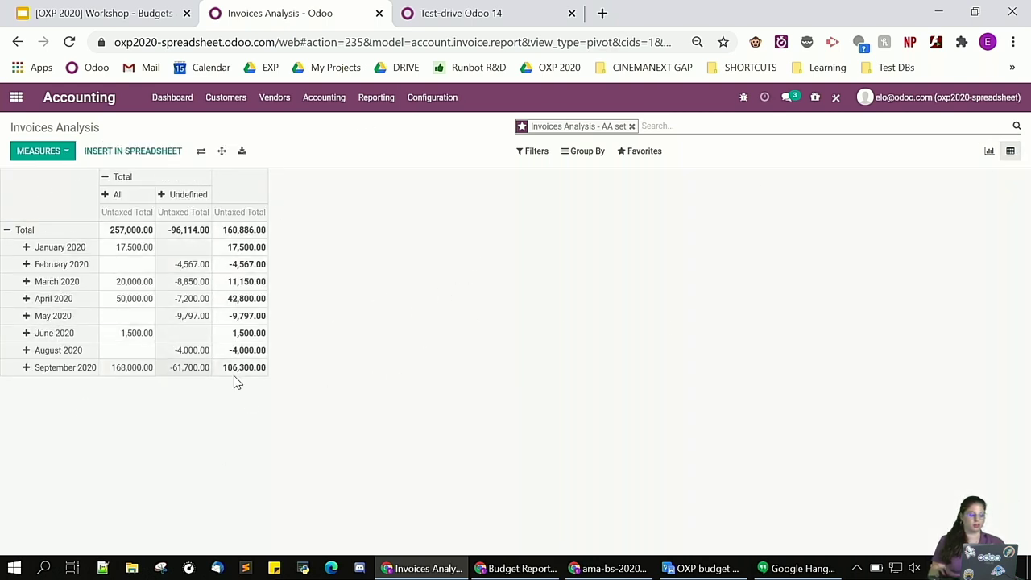
pyautogui.click(10, 231)
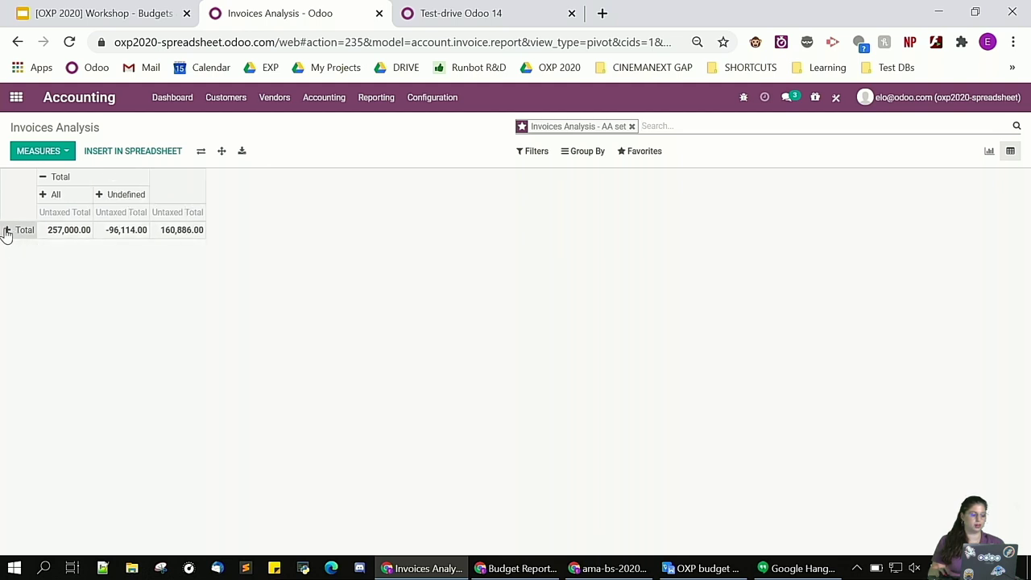
pyautogui.click(7, 230)
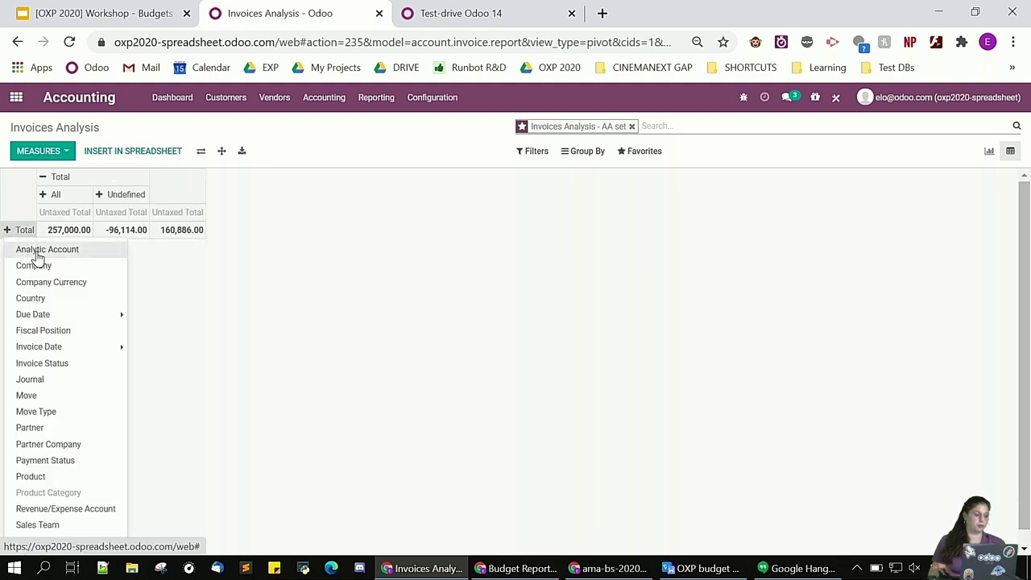
pyautogui.click(32, 250)
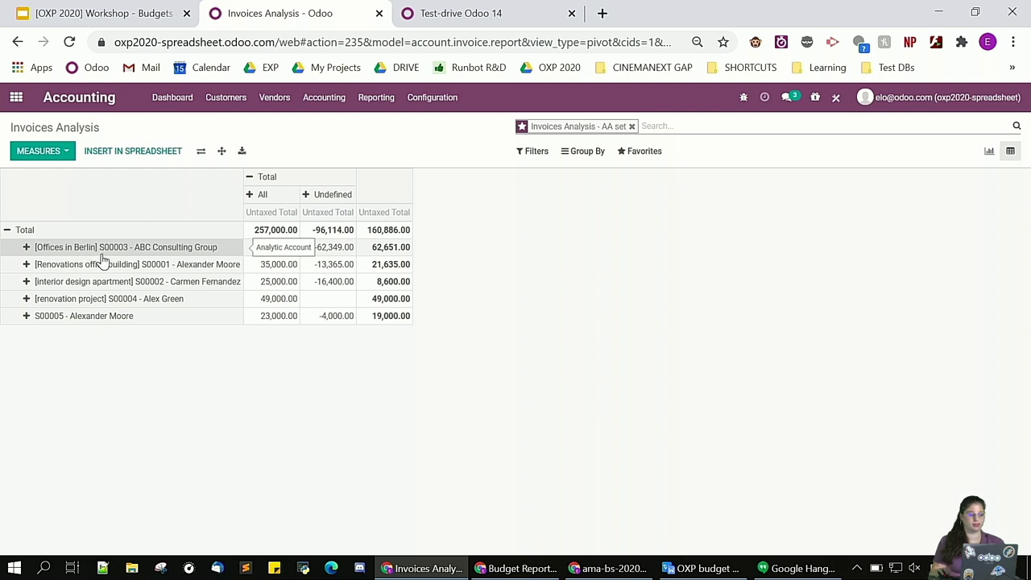
# Split columns by invoice-date quarter, sub-group rows by Journal, and expand all rows
pyautogui.click(256, 179)
pyautogui.click(256, 179)
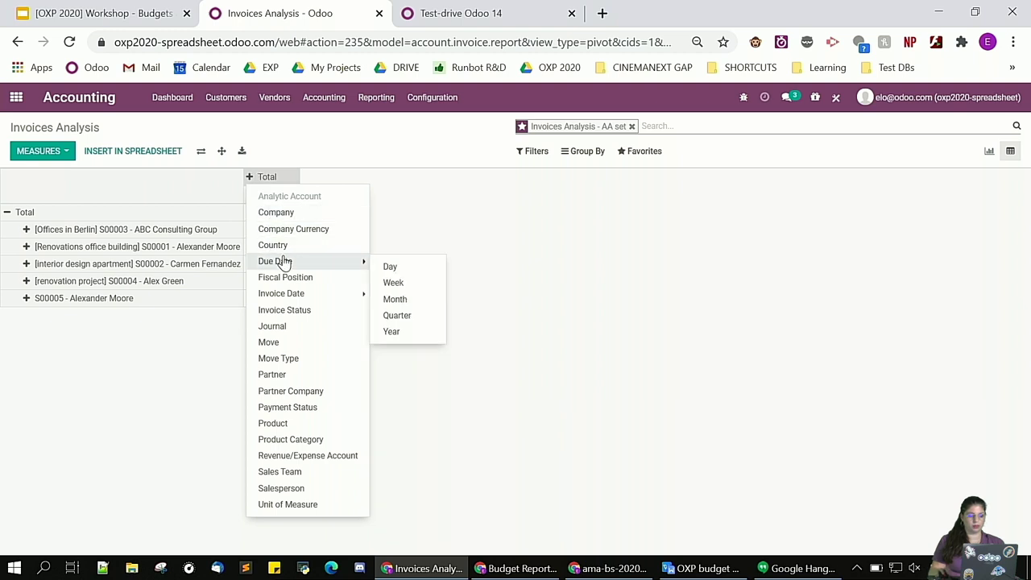
pyautogui.moveTo(338, 295)
pyautogui.click(399, 349)
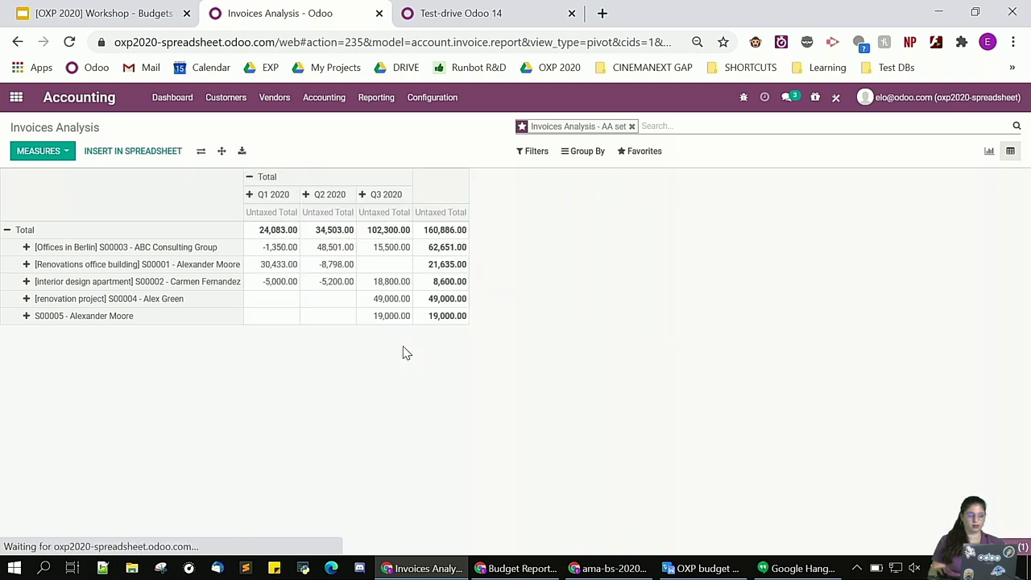
pyautogui.click(27, 247)
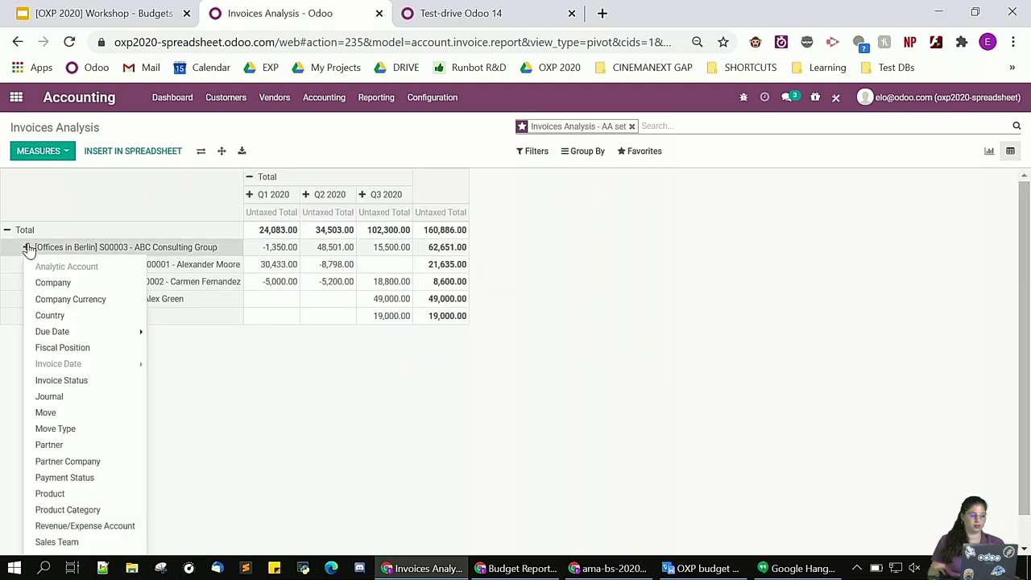
pyautogui.click(70, 398)
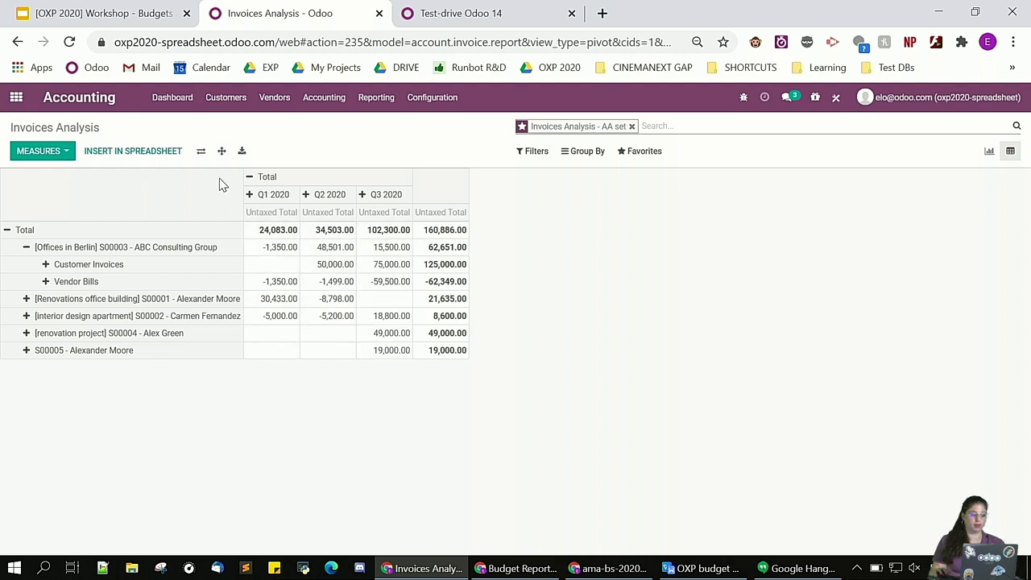
pyautogui.click(222, 151)
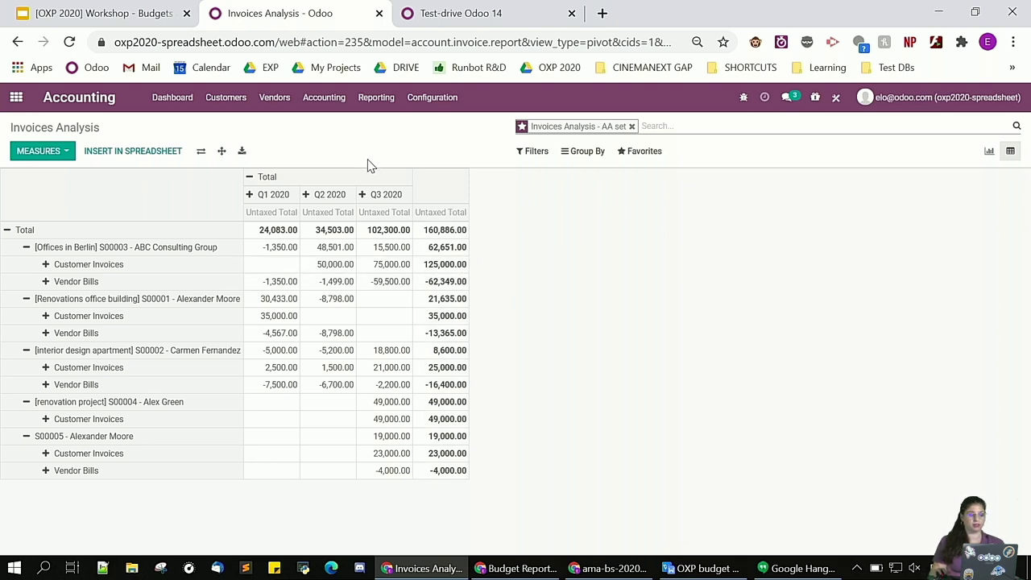
# Insert the pivot into the 'Projects profitability 2020 QUARTERLY' spreadsheet
pyautogui.click(141, 160)
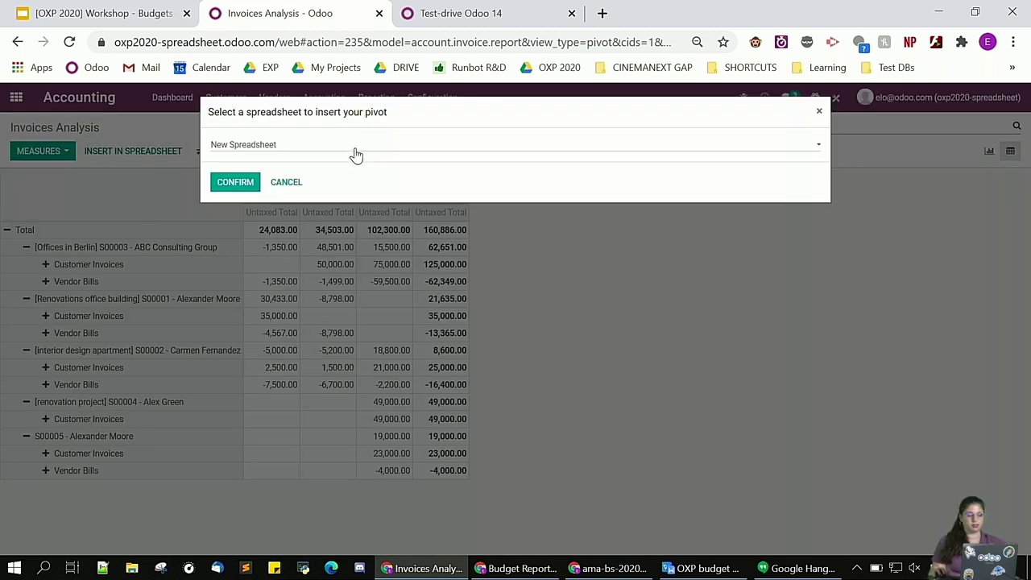
pyautogui.click(319, 146)
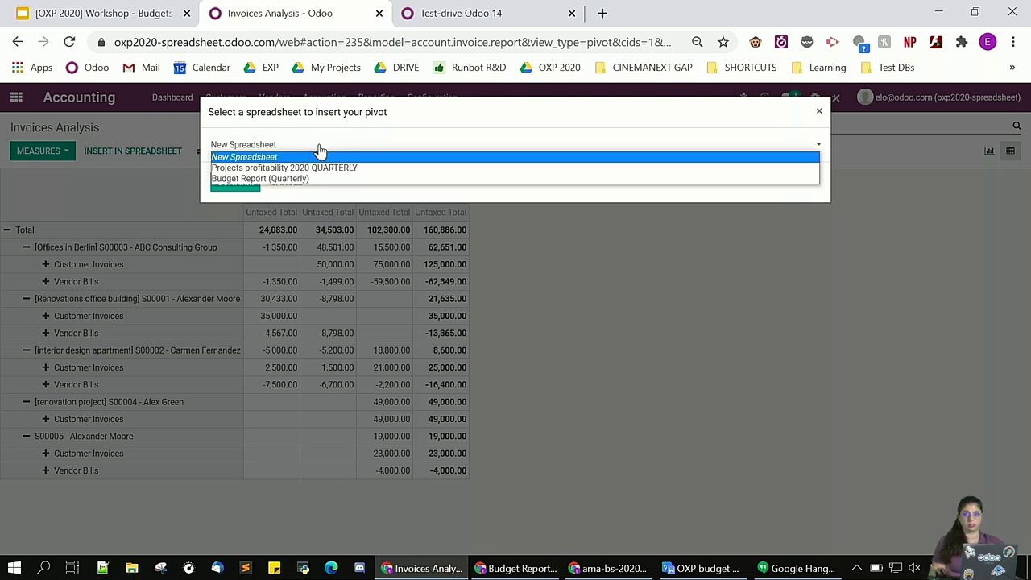
pyautogui.click(249, 169)
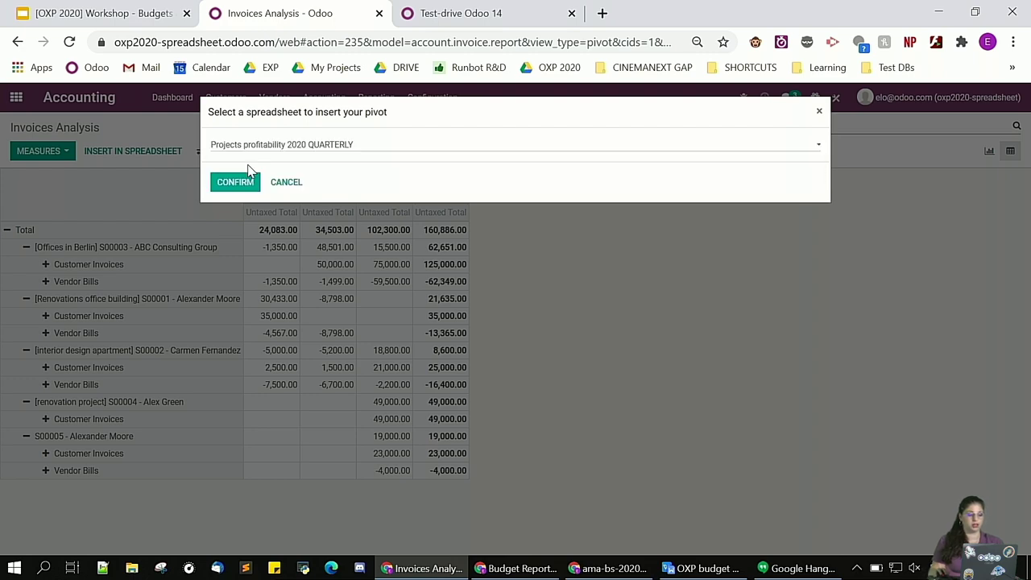
pyautogui.click(217, 184)
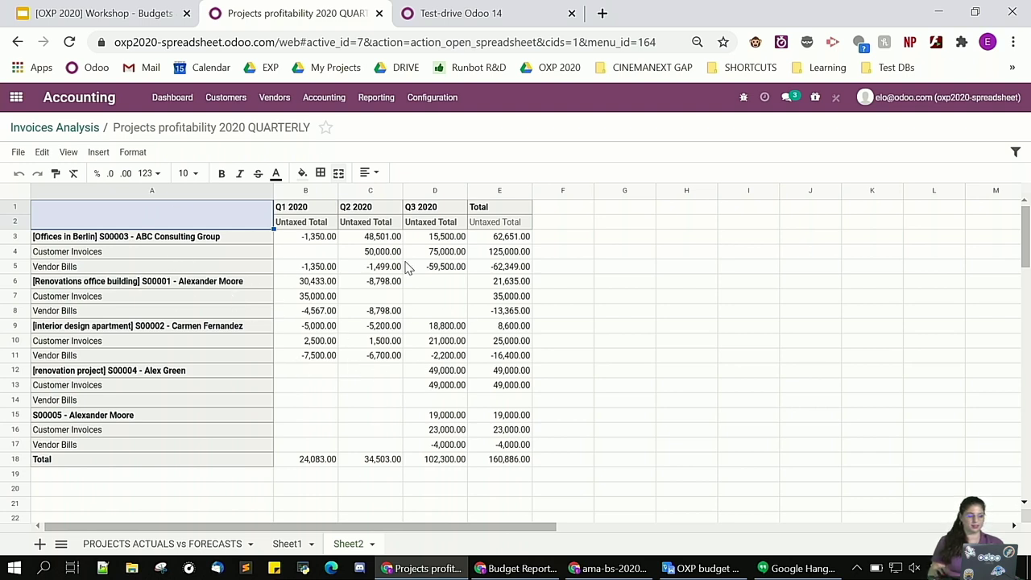
# Insert two empty columns after each quarter's figures and before the Total column
pyautogui.rightClick(369, 191)
pyautogui.click(388, 288)
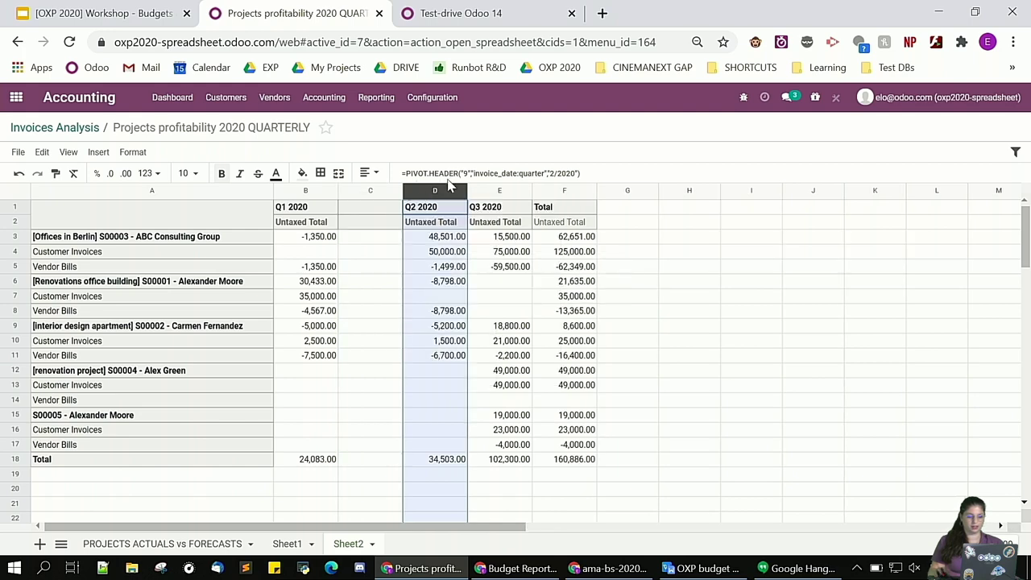
pyautogui.rightClick(454, 189)
pyautogui.click(473, 283)
pyautogui.rightClick(562, 191)
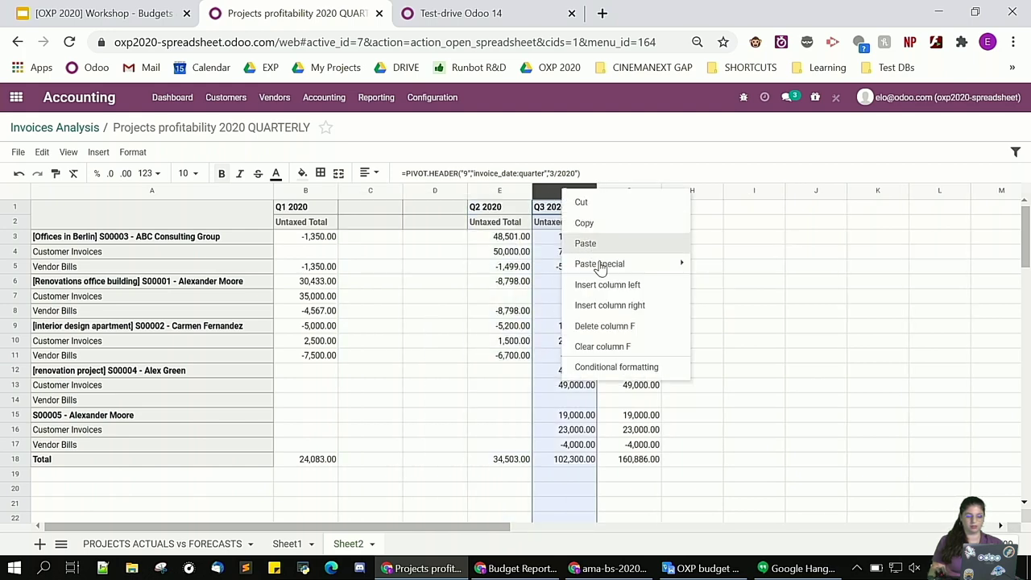
pyautogui.click(607, 284)
pyautogui.rightClick(603, 191)
pyautogui.click(636, 284)
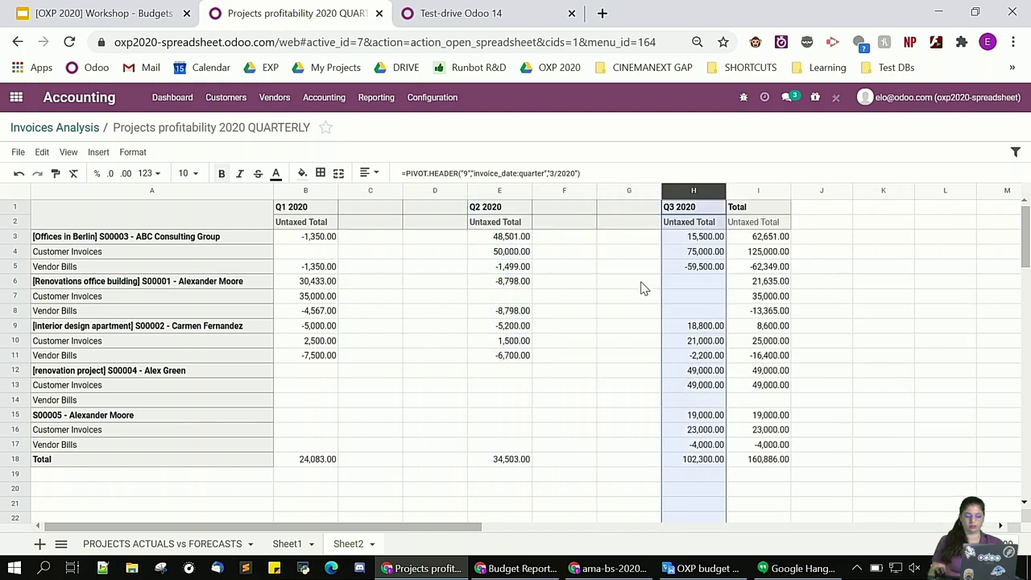
pyautogui.rightClick(746, 192)
pyautogui.click(782, 289)
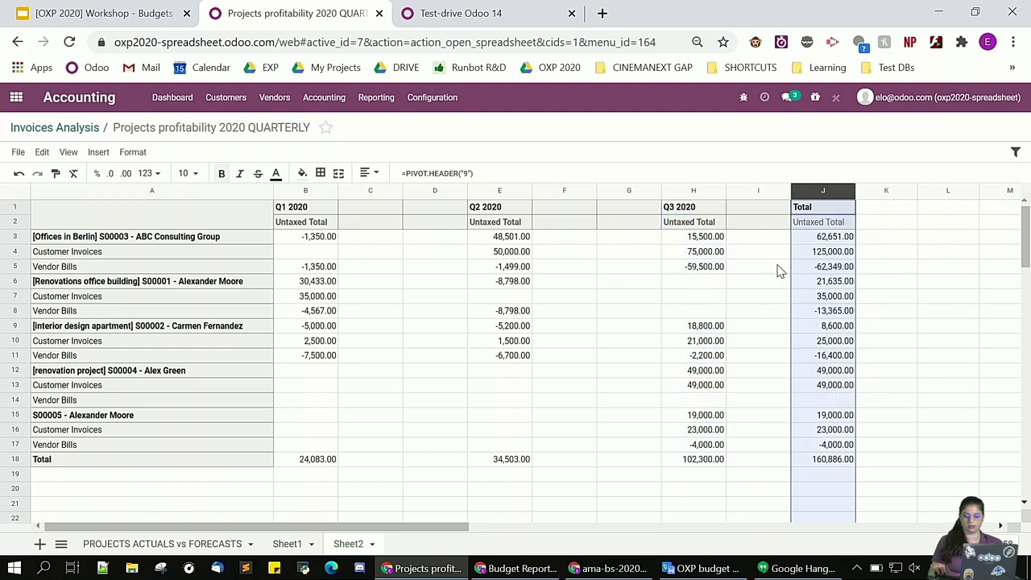
pyautogui.rightClick(779, 193)
pyautogui.click(806, 286)
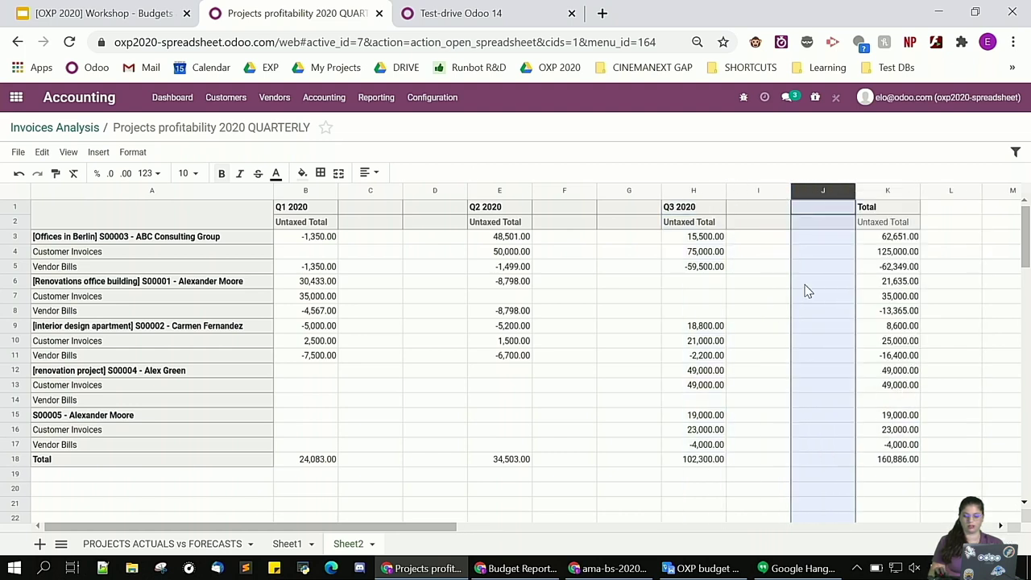
# Label the Q1 sub-columns Actuals, Forecasts and Performance
pyautogui.click(955, 193)
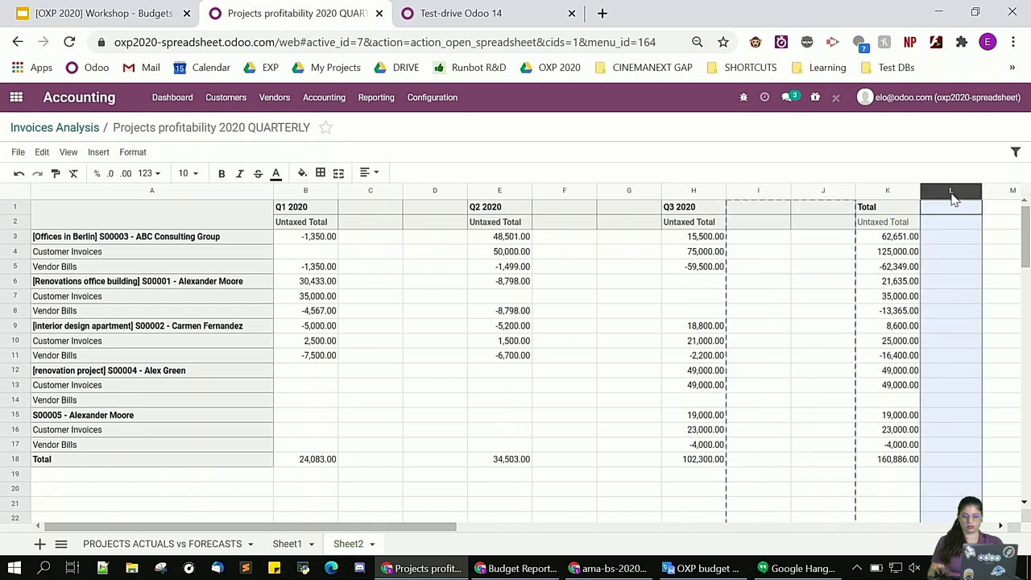
pyautogui.hotkey('ctrl', '-')
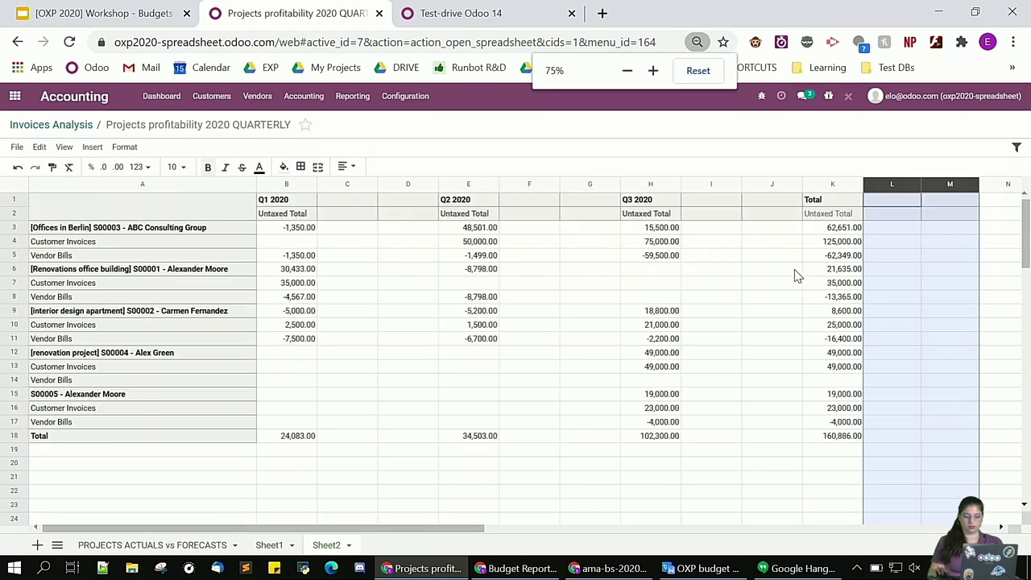
pyautogui.click(341, 216)
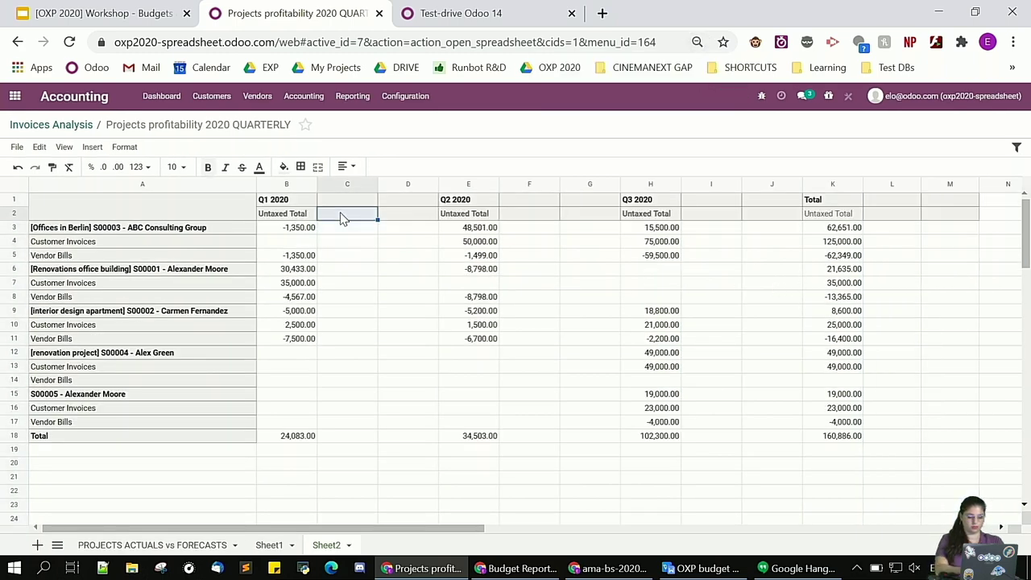
pyautogui.press('Left')
pyautogui.write('Actuals')
pyautogui.press('Tab')
pyautogui.write('Forecasts')
pyautogui.press('Tab')
pyautogui.write('Per')
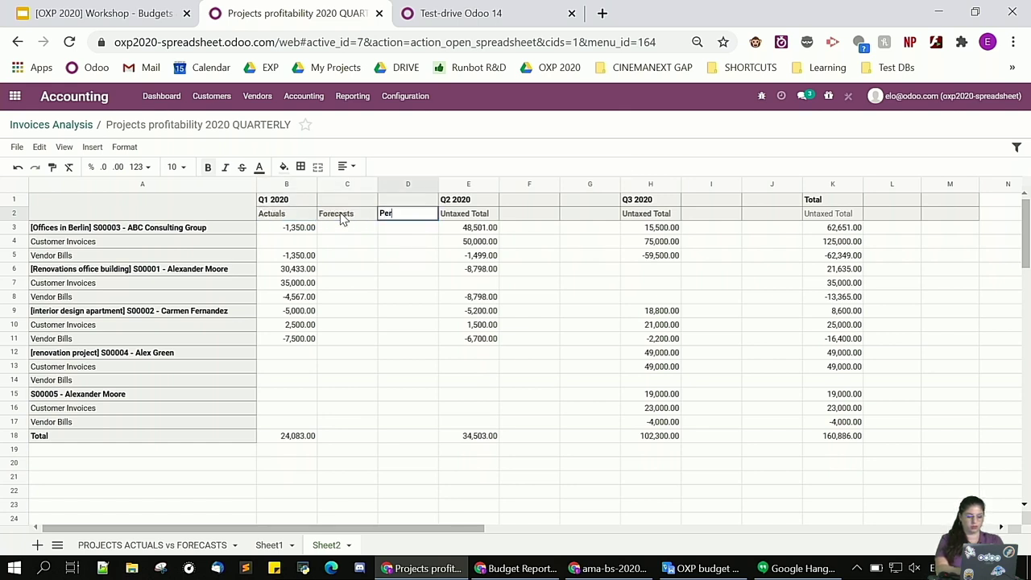
# Copy the Actuals, Forecasts, Performance headers under Q2 2020, Q3 2020 and Total
pyautogui.moveTo(288, 214); pyautogui.dragTo(484, 217)
pyautogui.hotkey('ctrl', 'c')
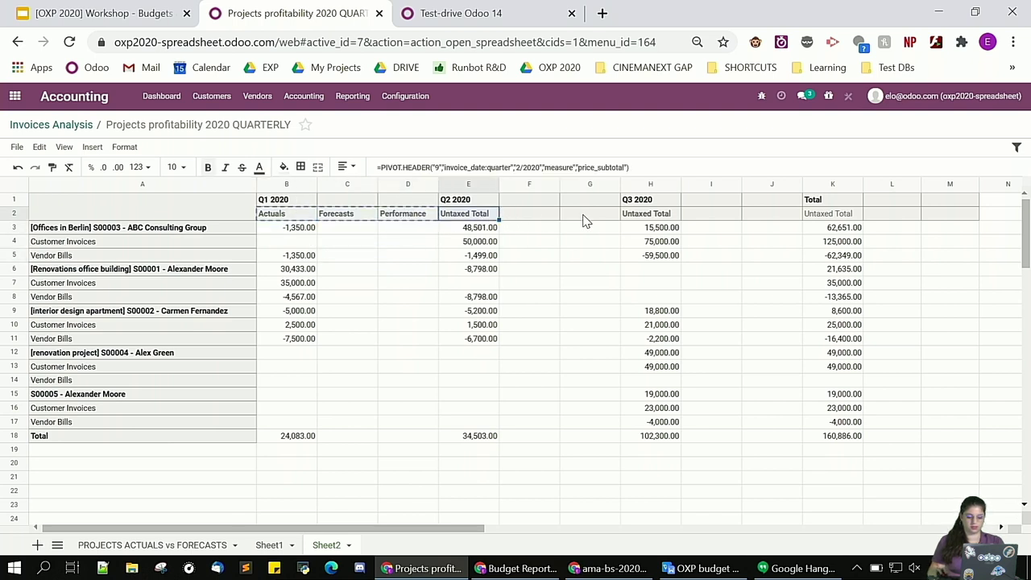
pyautogui.hotkey('ctrl', 'v')
pyautogui.click(647, 216)
pyautogui.hotkey('ctrl', 'v')
pyautogui.click(808, 214)
pyautogui.hotkey('ctrl', 'v')
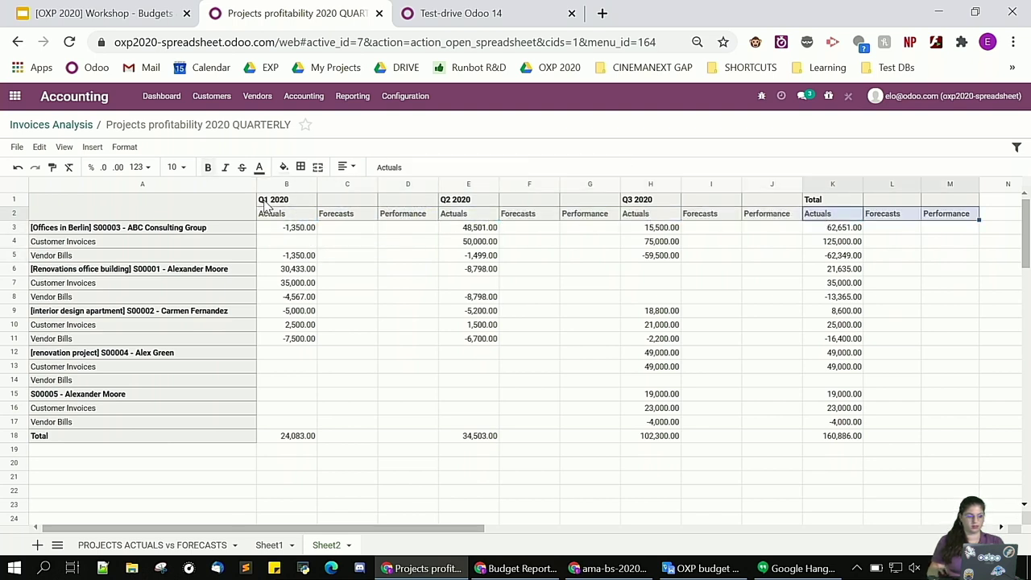
pyautogui.click(347, 199)
pyautogui.click(374, 273)
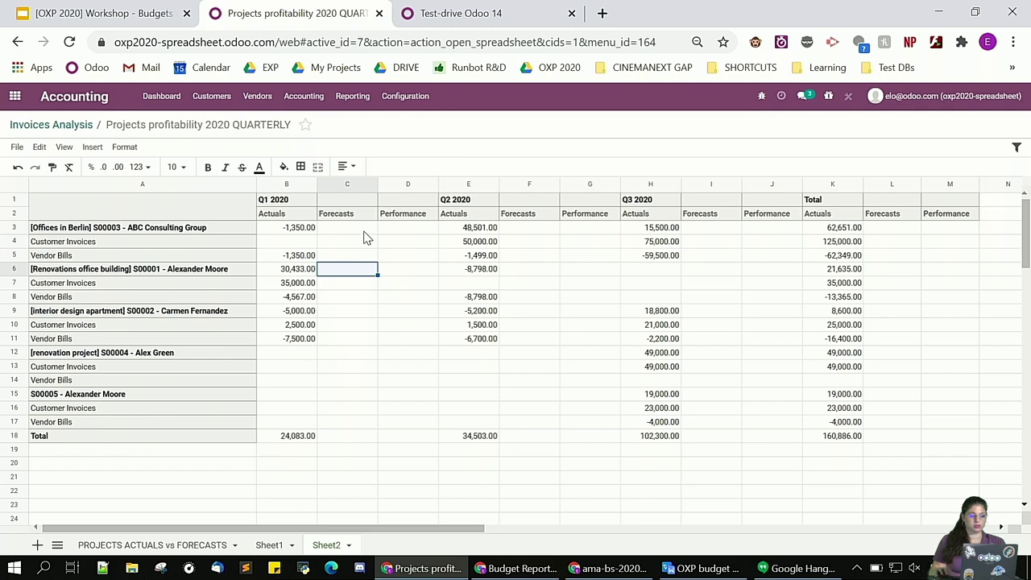
# Select the empty Q1 Forecasts and Performance cells, then view the PROJECTS ACTUALS vs FORECASTS sheet
pyautogui.moveTo(362, 232); pyautogui.dragTo(346, 438)
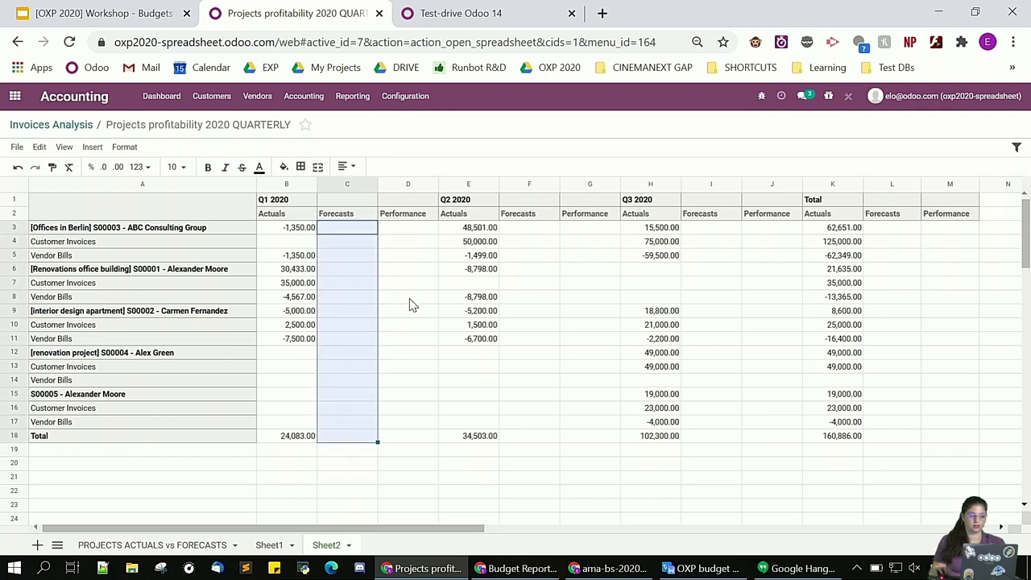
pyautogui.click(400, 232)
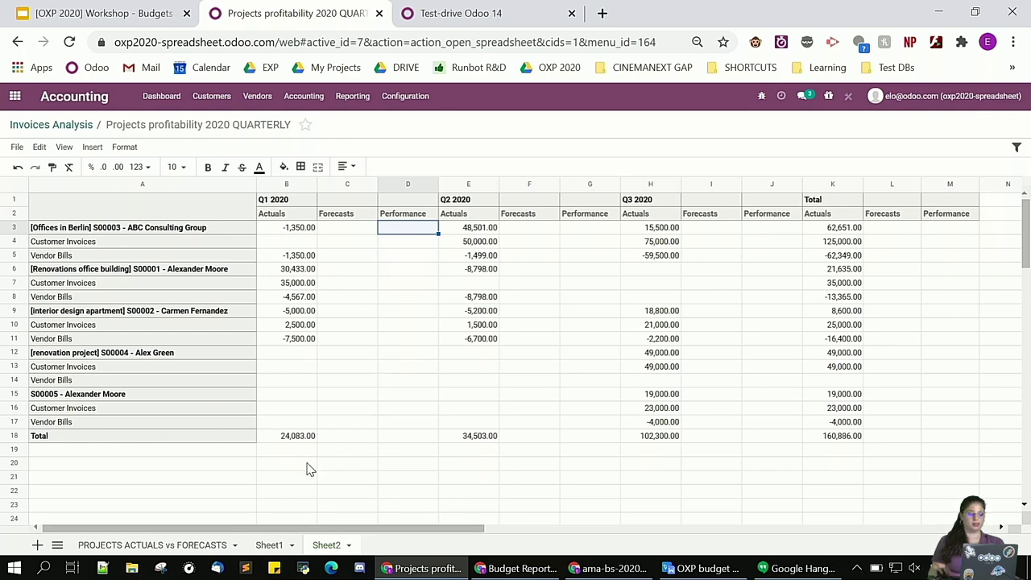
pyautogui.click(193, 546)
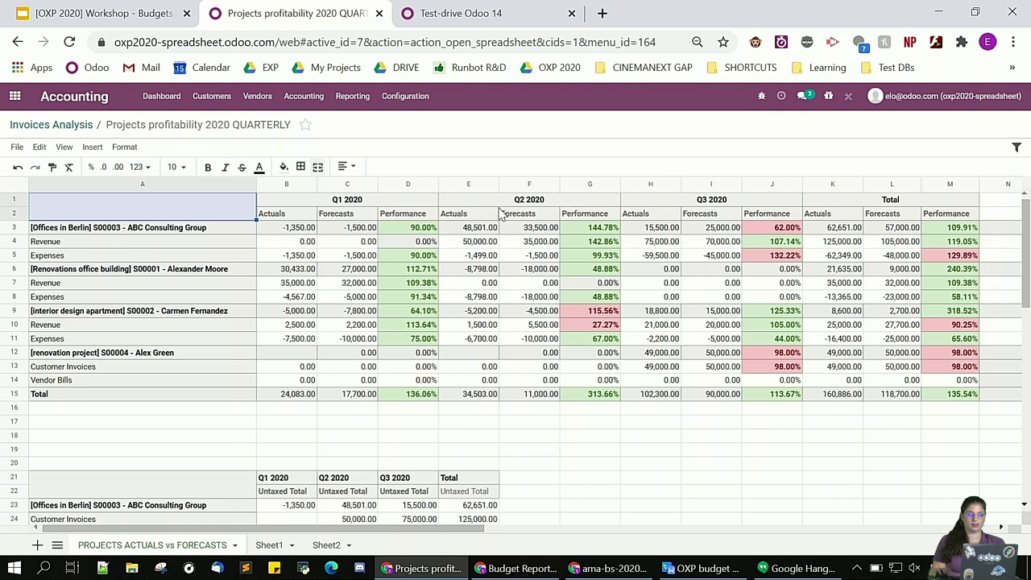
pyautogui.moveTo(366, 228); pyautogui.dragTo(346, 391)
pyautogui.moveTo(424, 228); pyautogui.dragTo(417, 401)
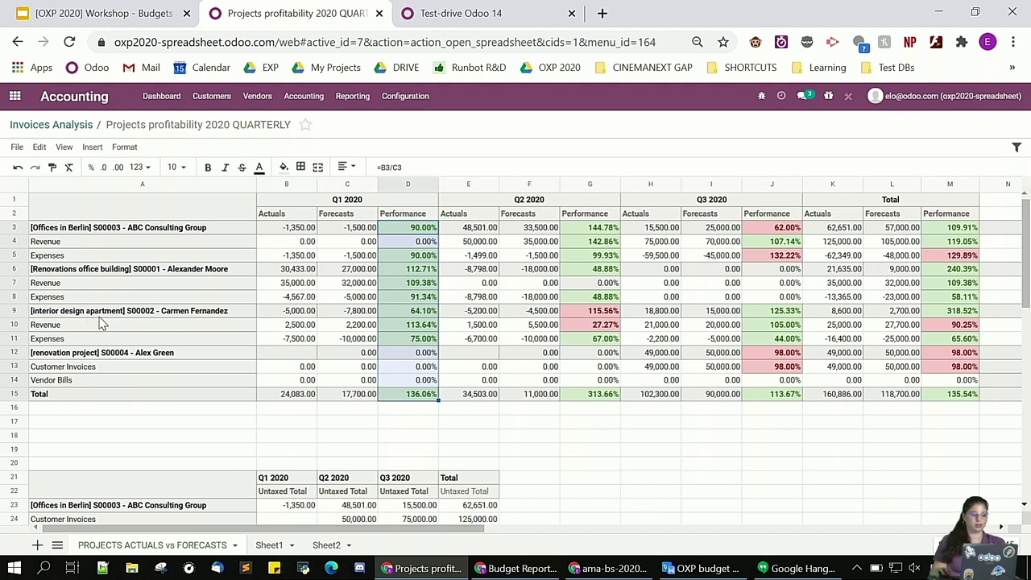
pyautogui.moveTo(89, 314); pyautogui.dragTo(608, 316)
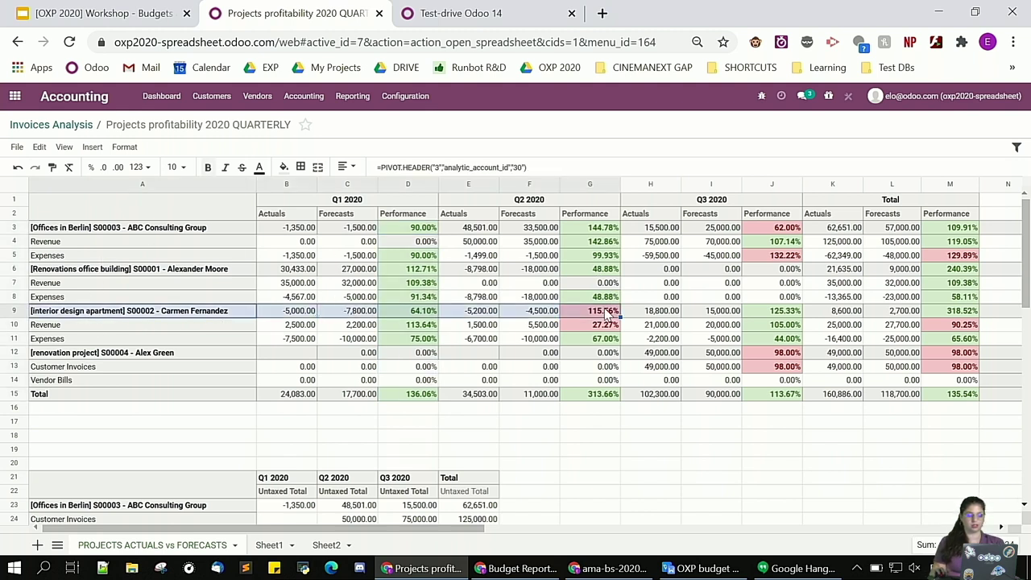
pyautogui.click(544, 330)
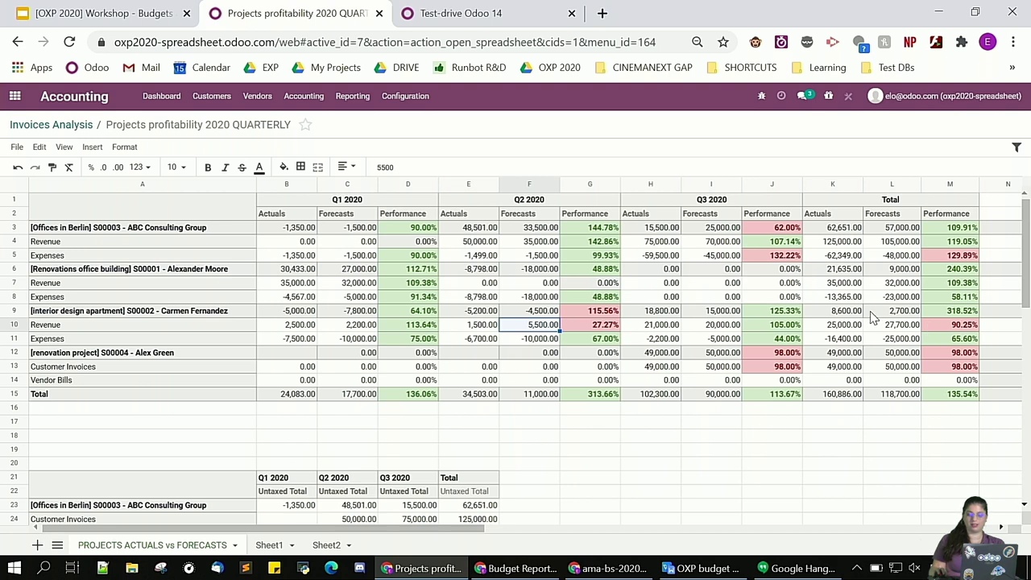
pyautogui.click(970, 314)
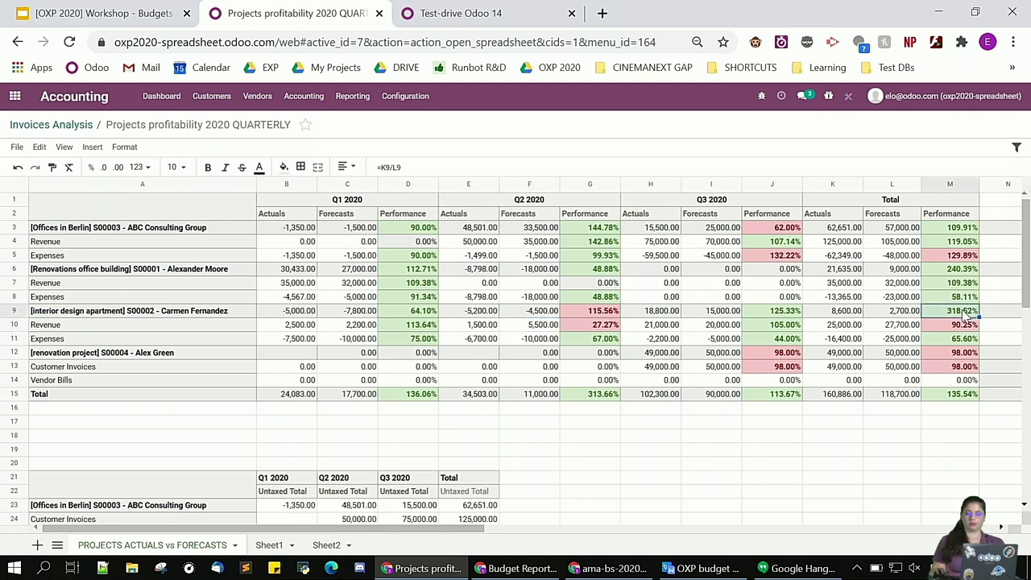
pyautogui.click(569, 453)
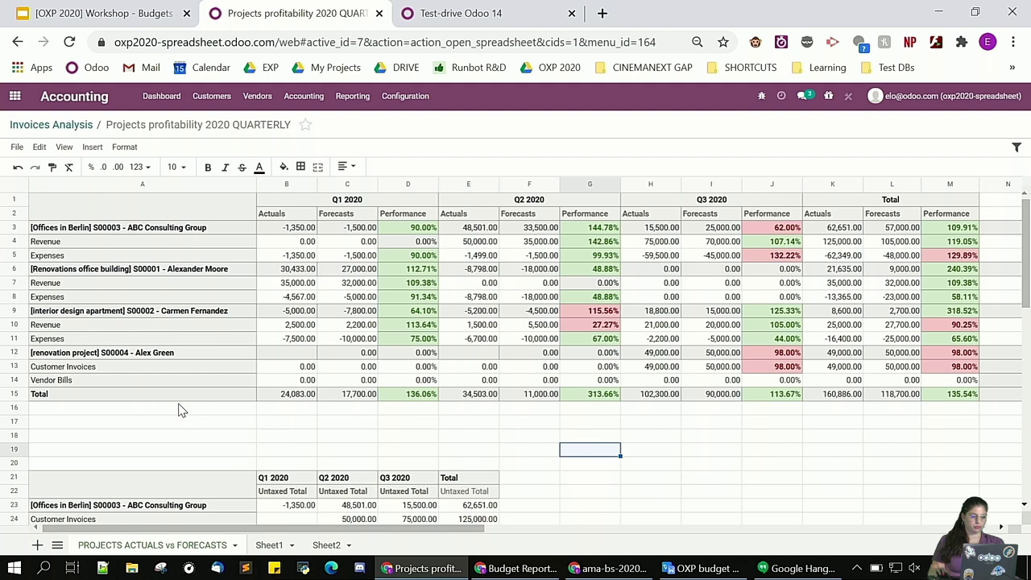
pyautogui.moveTo(167, 216); pyautogui.dragTo(896, 418)
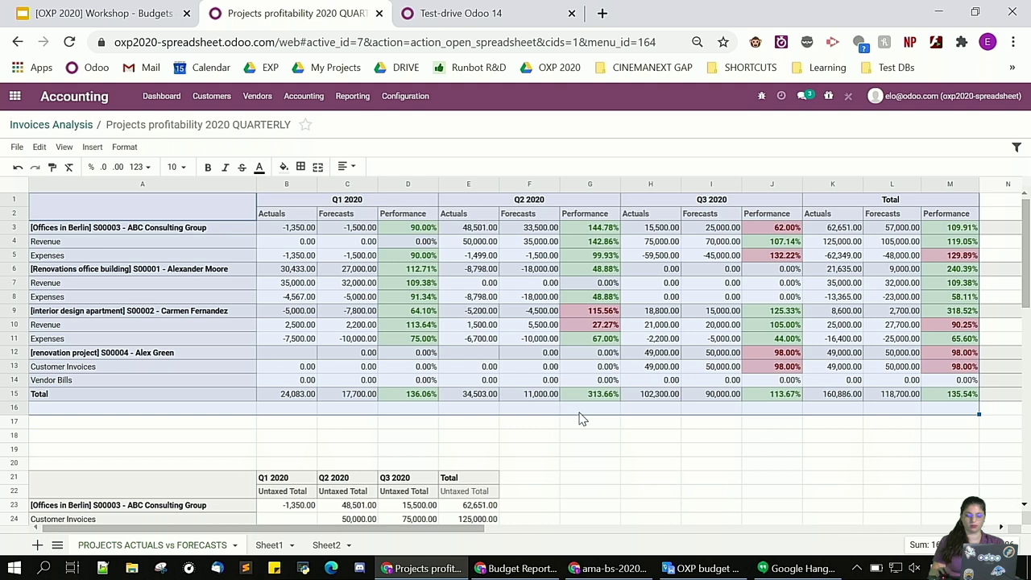
pyautogui.click(610, 436)
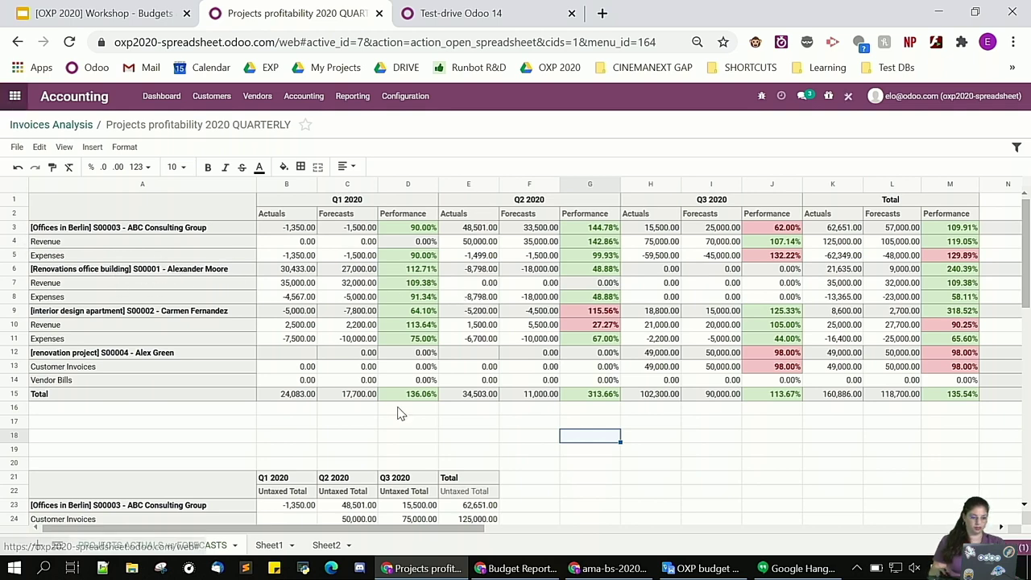
pyautogui.click(14, 96)
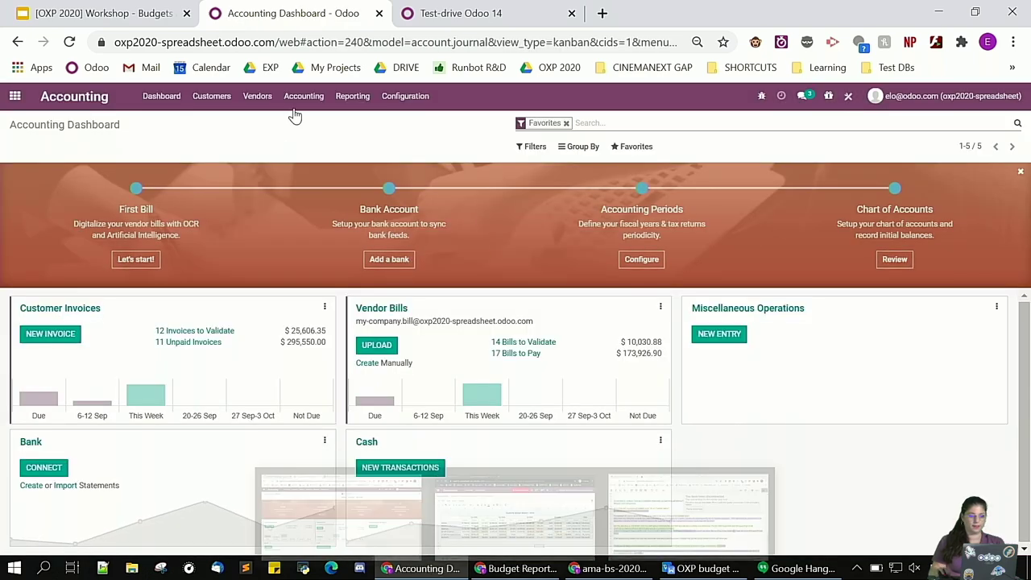
# Create a vendor bill with an untaxed 2,000 'architect fees' line on Renovations office building
pyautogui.click(268, 101)
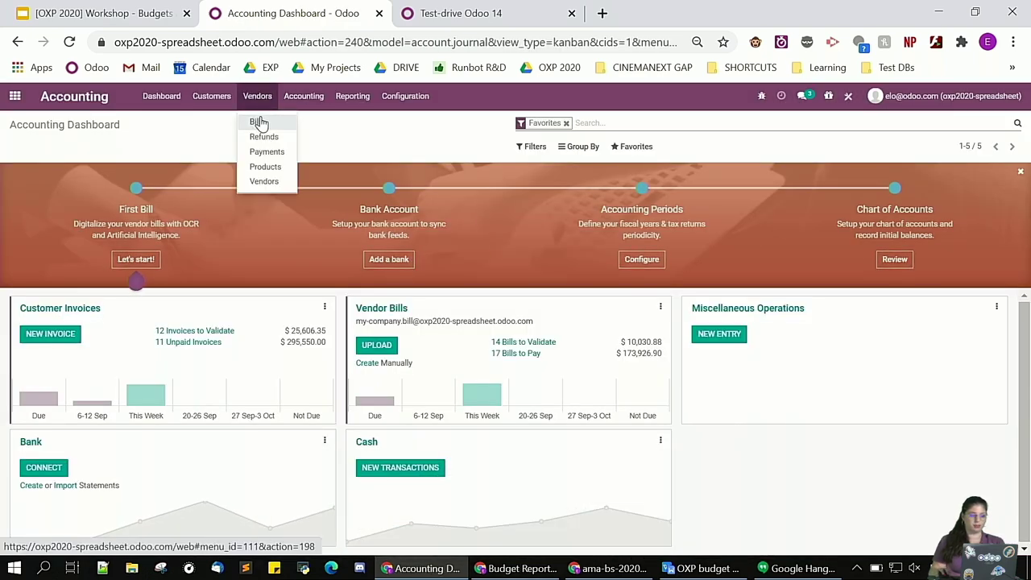
pyautogui.click(258, 123)
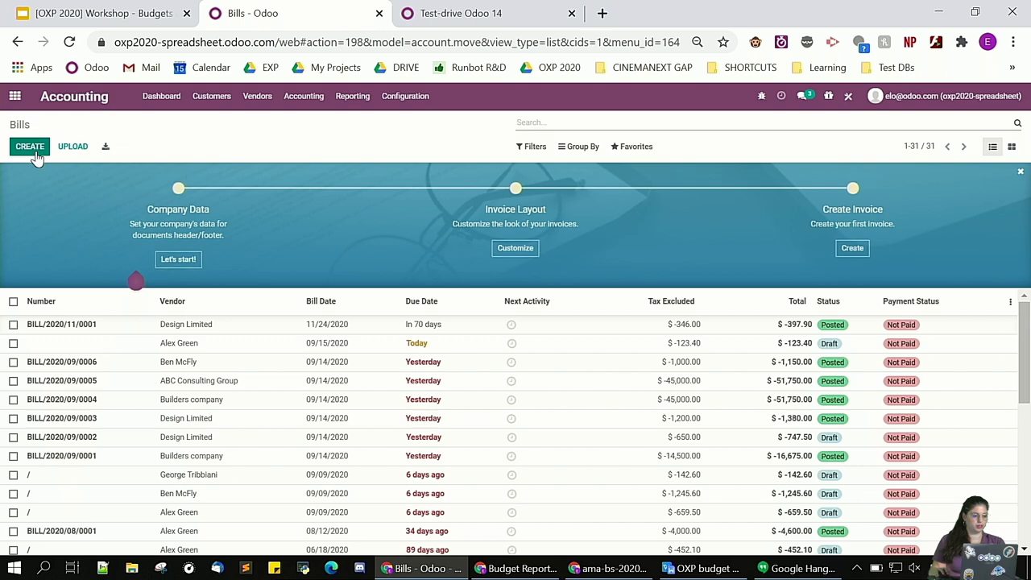
pyautogui.click(25, 146)
pyautogui.click(217, 272)
pyautogui.click(172, 313)
pyautogui.click(48, 390)
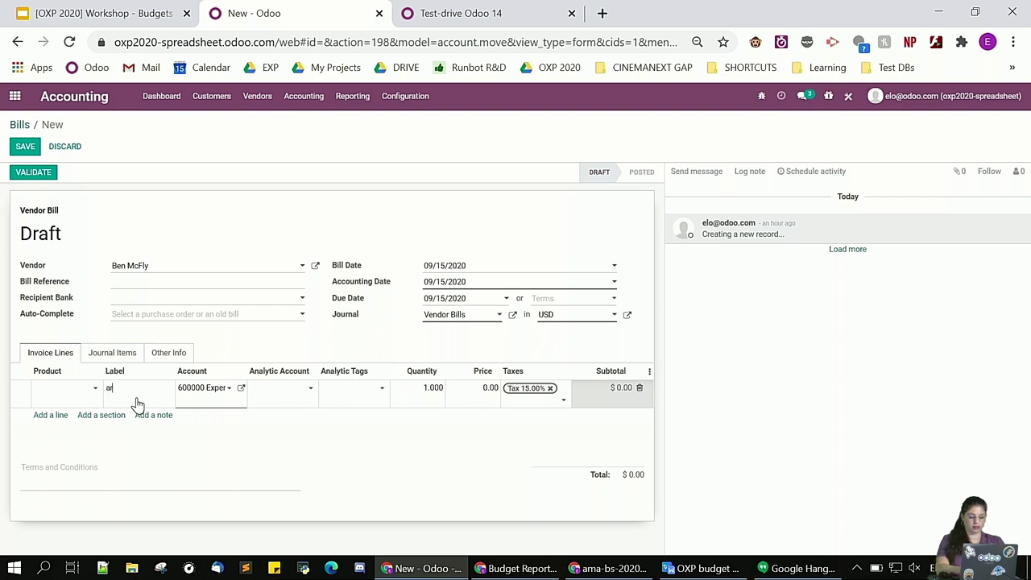
pyautogui.write('architect fees')
pyautogui.click(292, 400)
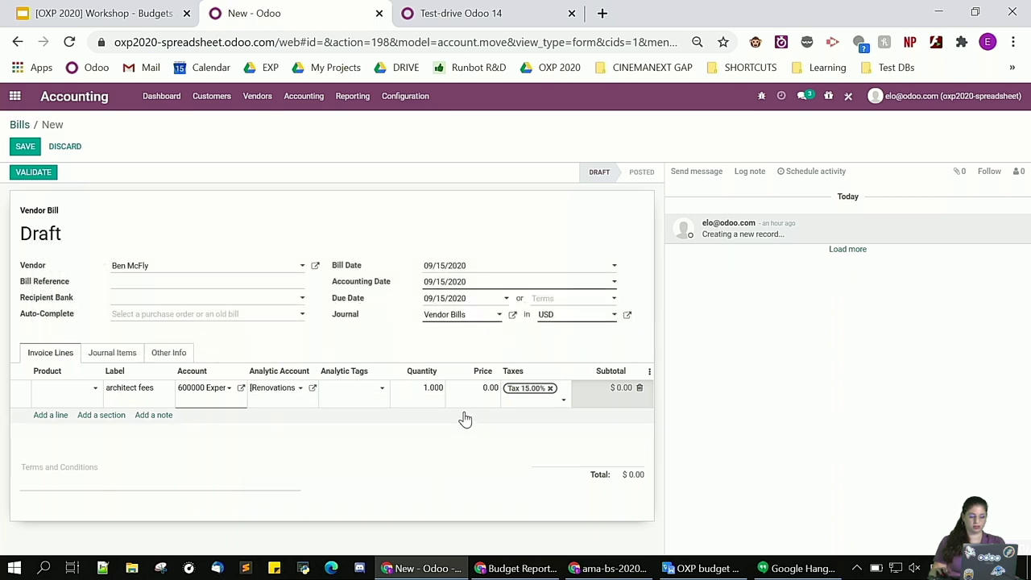
pyautogui.click(470, 403)
pyautogui.write('2000')
pyautogui.click(546, 400)
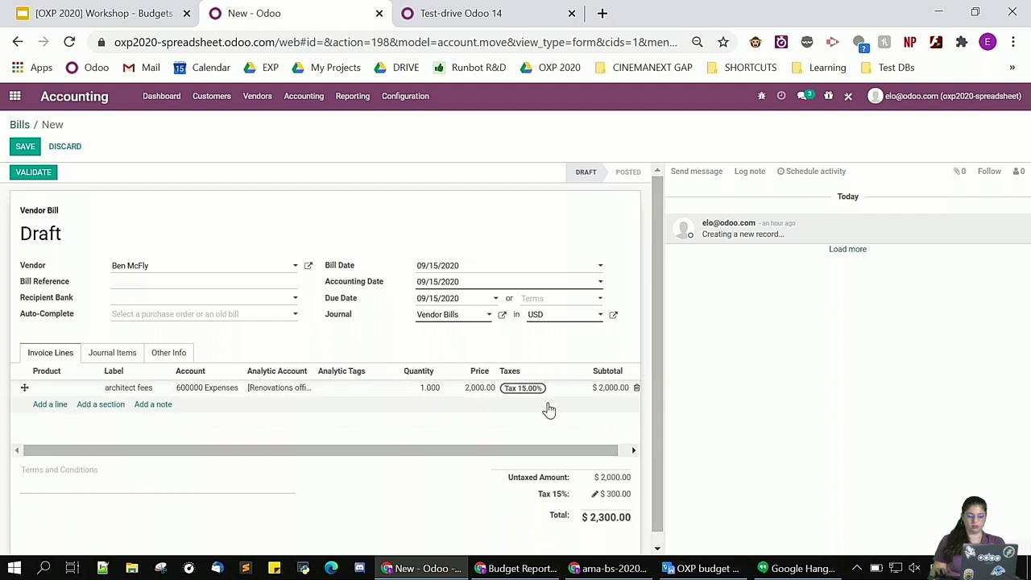
pyautogui.click(547, 388)
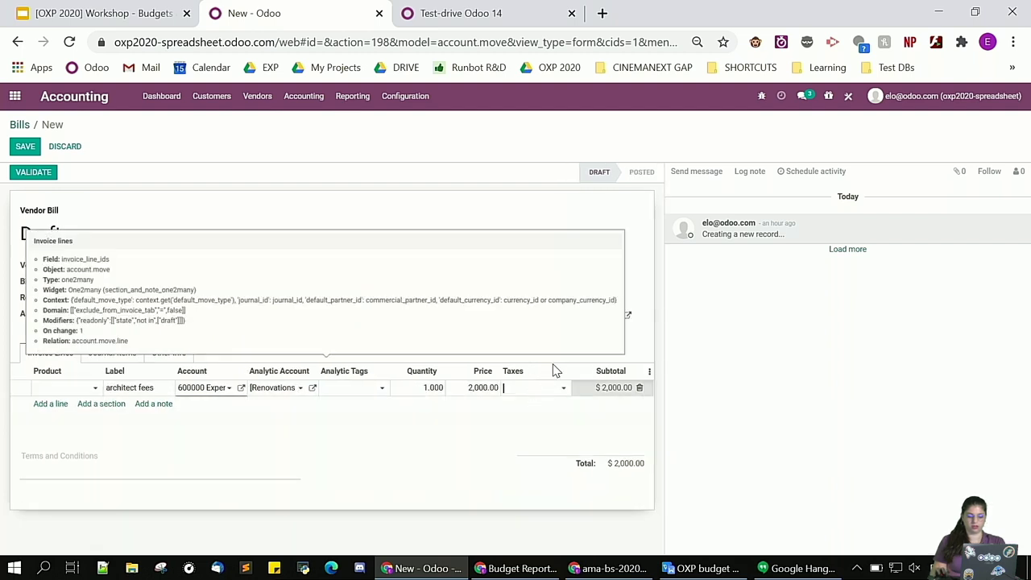
pyautogui.click(36, 212)
# Save the bill, set its date to 05/13/2020, and post it
pyautogui.click(25, 147)
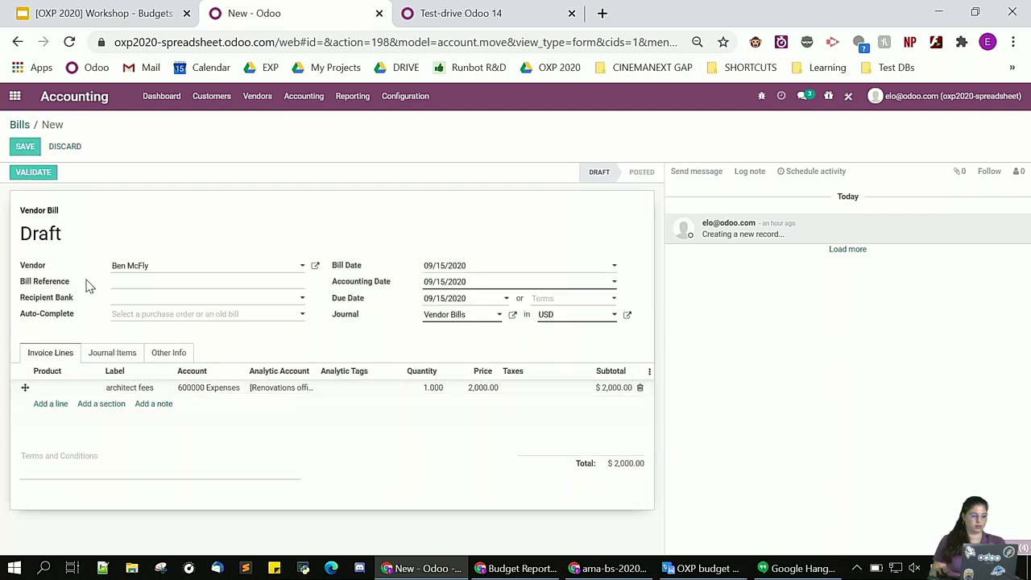
pyautogui.click(35, 146)
pyautogui.click(480, 269)
pyautogui.click(518, 286)
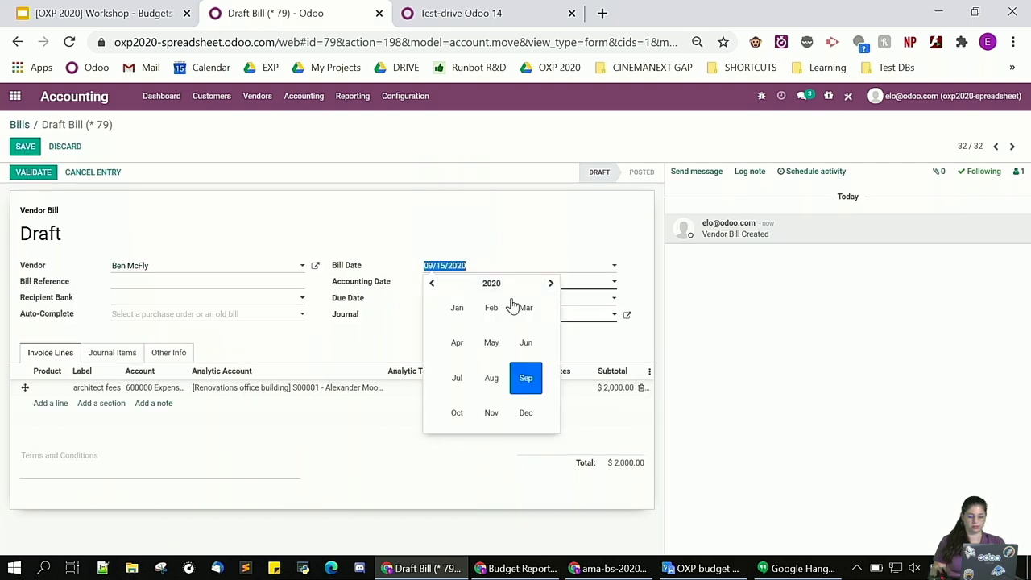
pyautogui.click(491, 343)
pyautogui.click(505, 354)
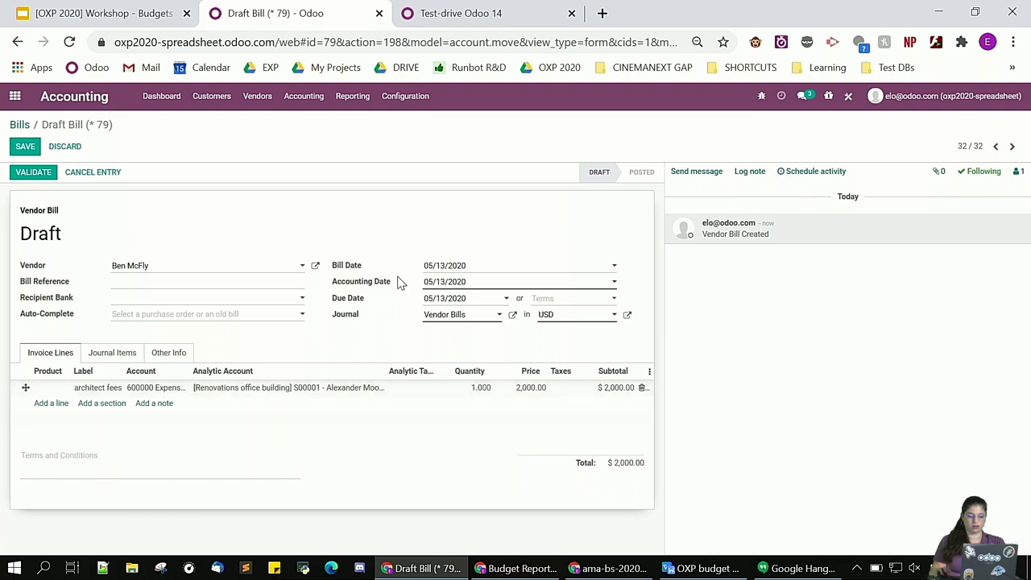
pyautogui.click(24, 148)
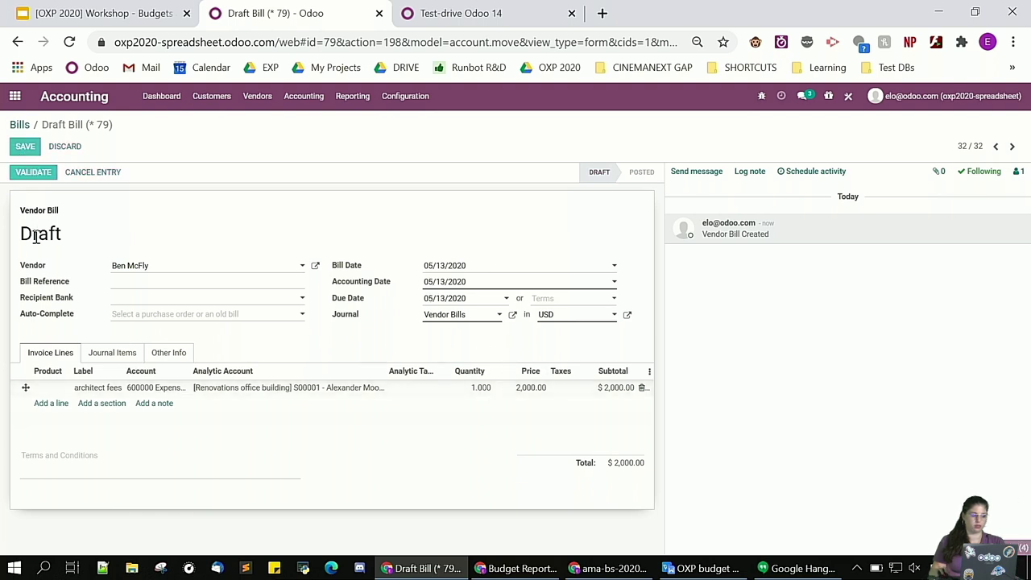
pyautogui.click(33, 174)
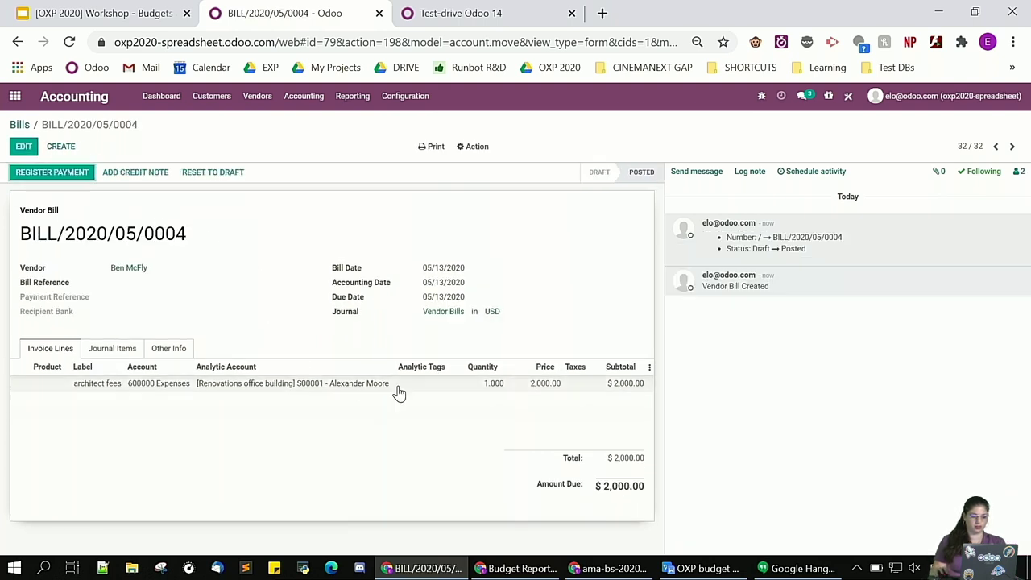
pyautogui.click(15, 96)
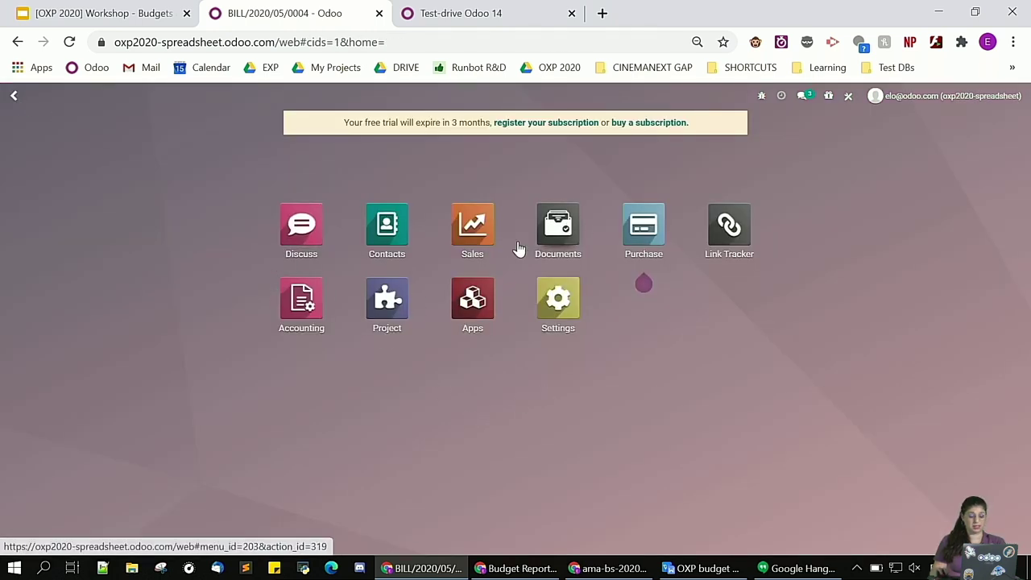
pyautogui.click(562, 232)
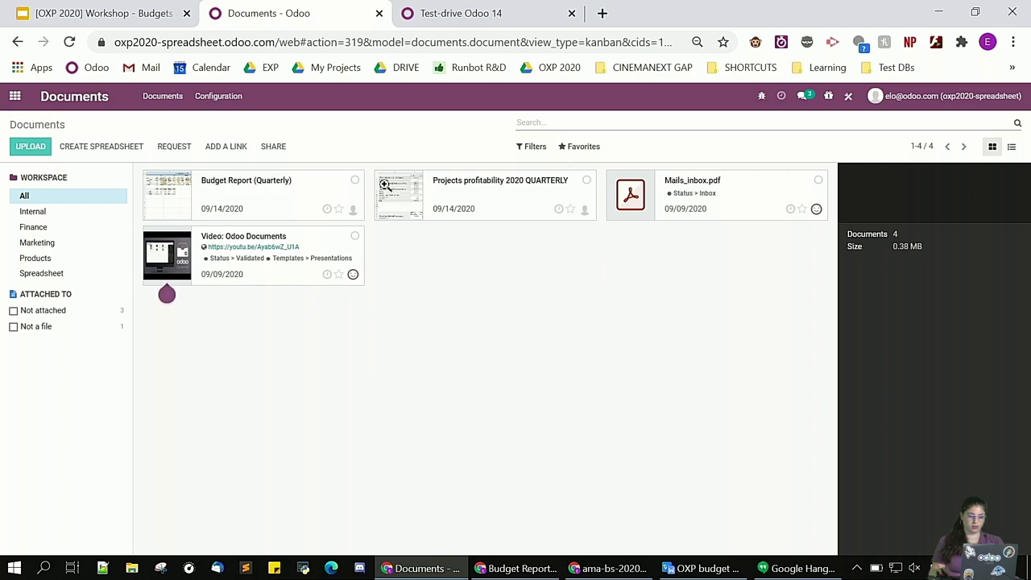
pyautogui.click(396, 218)
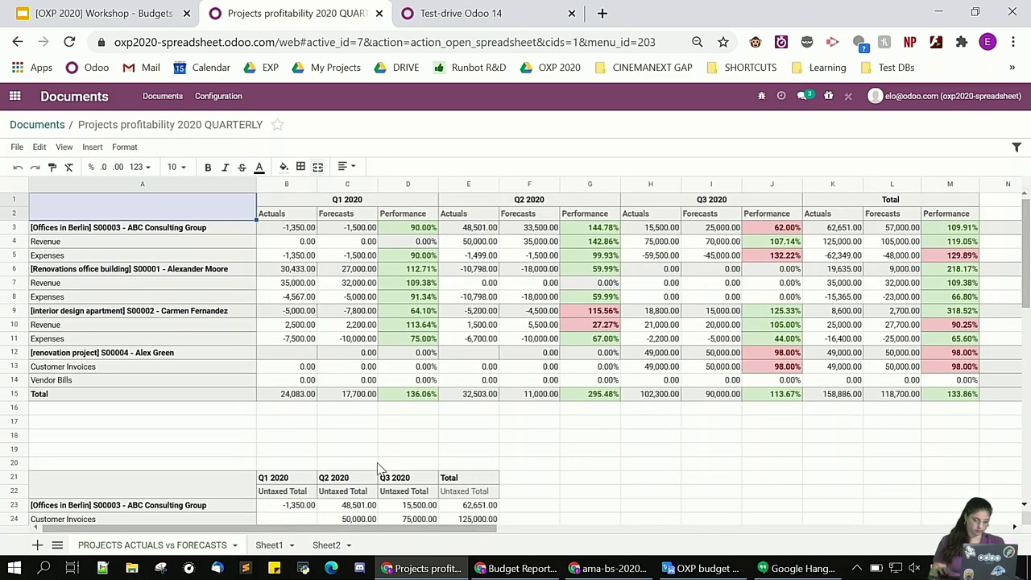
pyautogui.click(478, 298)
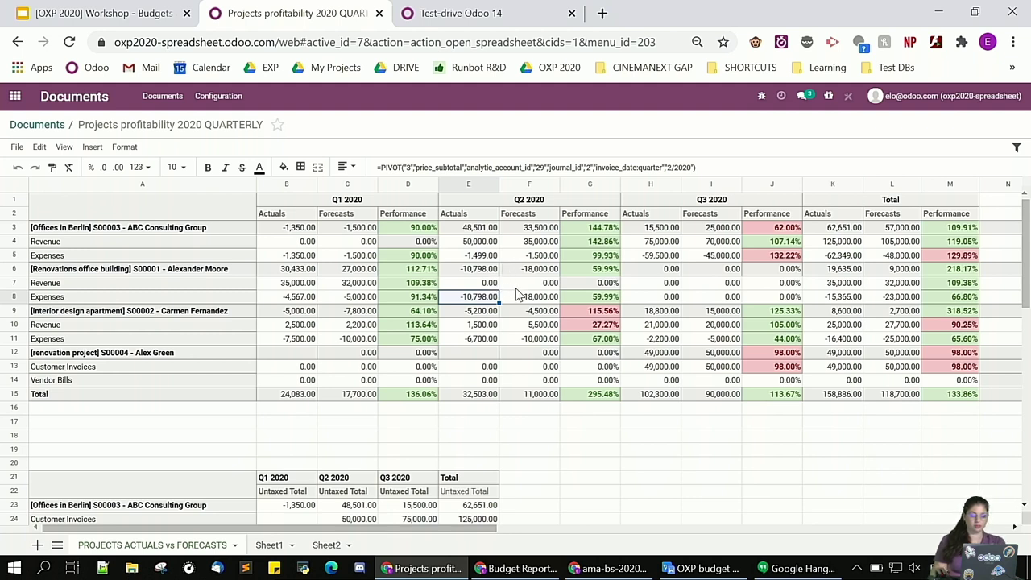
pyautogui.click(526, 298)
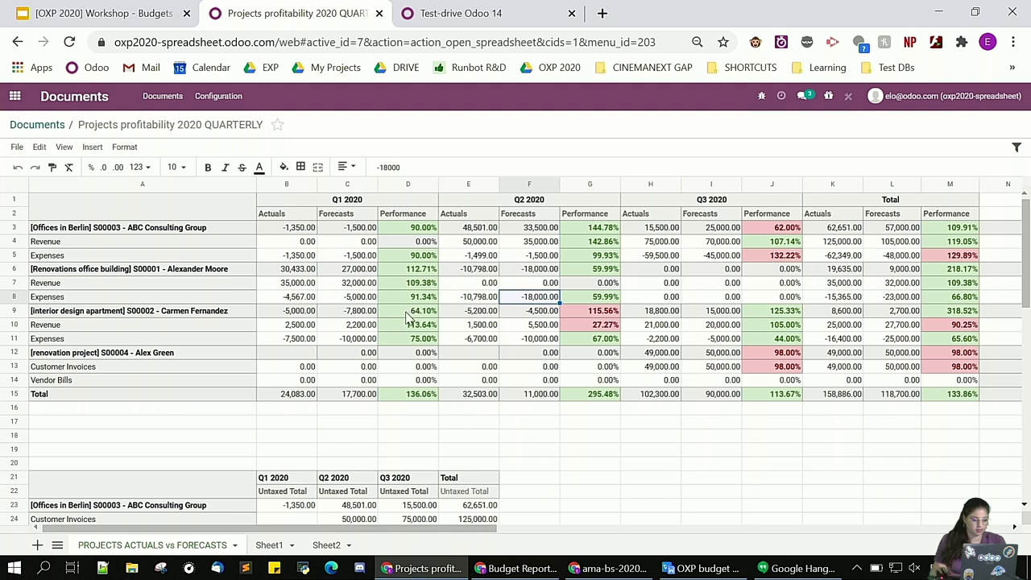
pyautogui.moveTo(137, 200)
pyautogui.mouseDown()
pyautogui.moveTo(133, 216)
pyautogui.moveTo(961, 299)
pyautogui.moveTo(972, 403)
pyautogui.mouseUp()
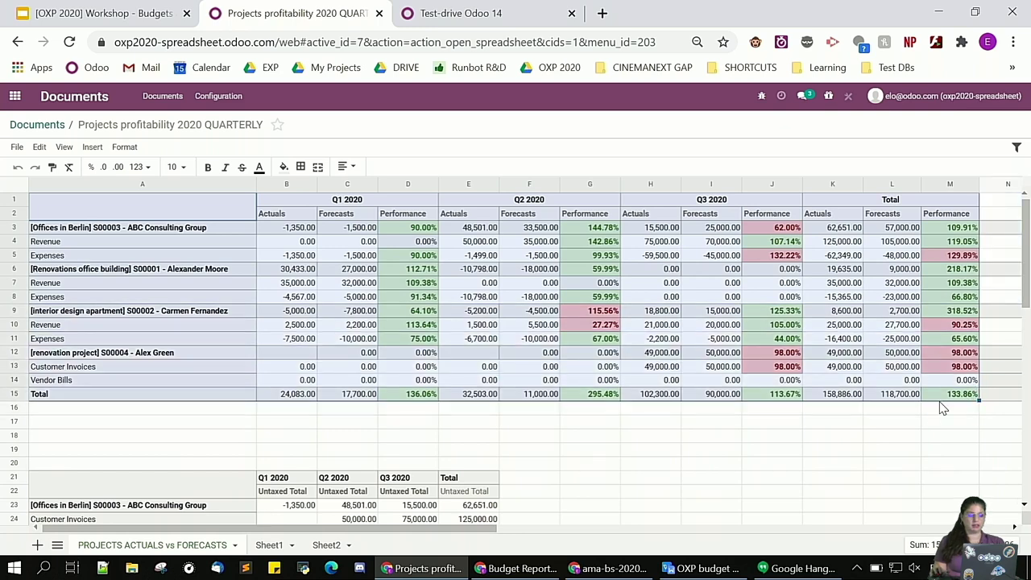
pyautogui.click(789, 433)
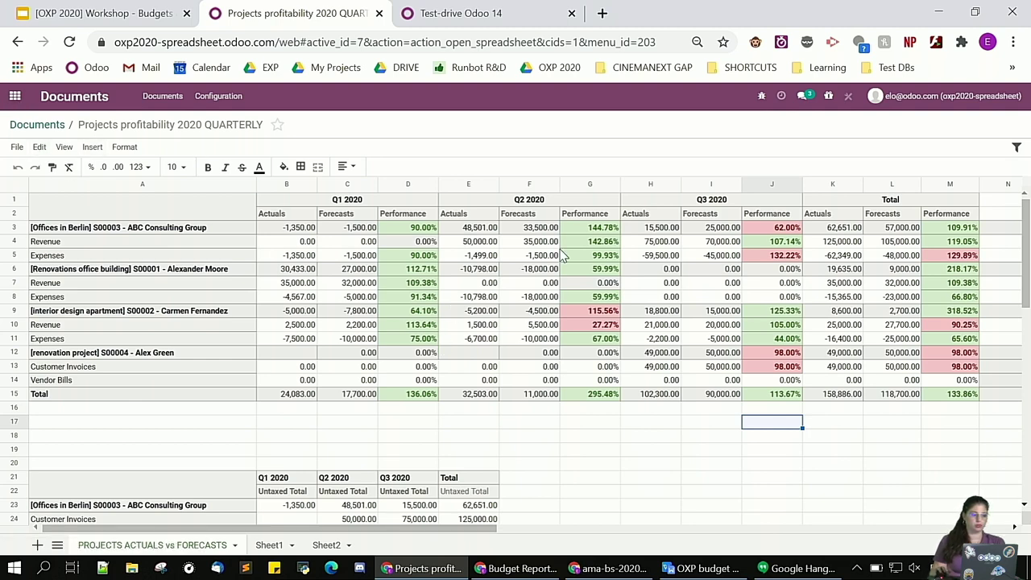
pyautogui.click(444, 18)
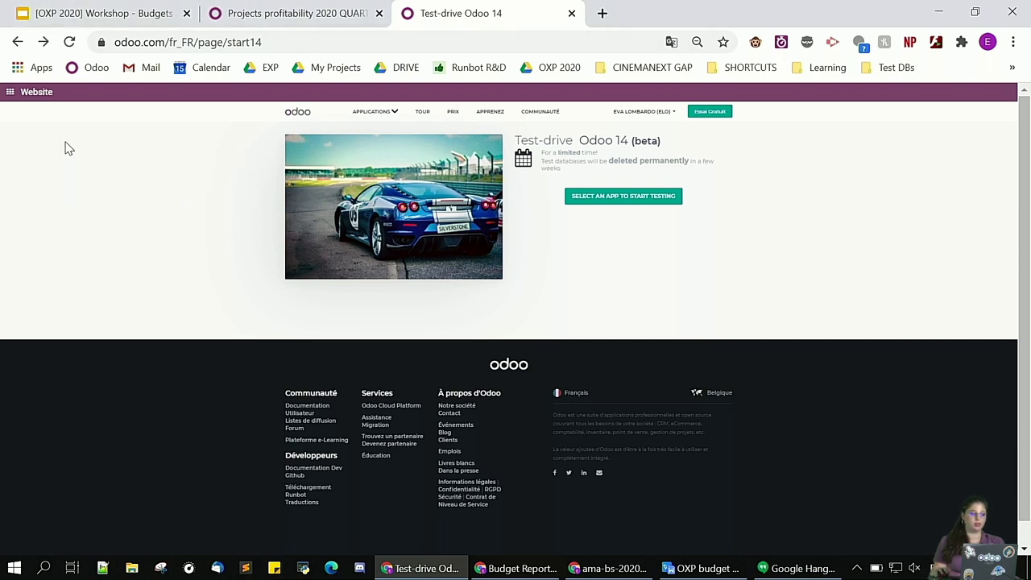
pyautogui.click(299, 41)
pyautogui.press('BackSpace')
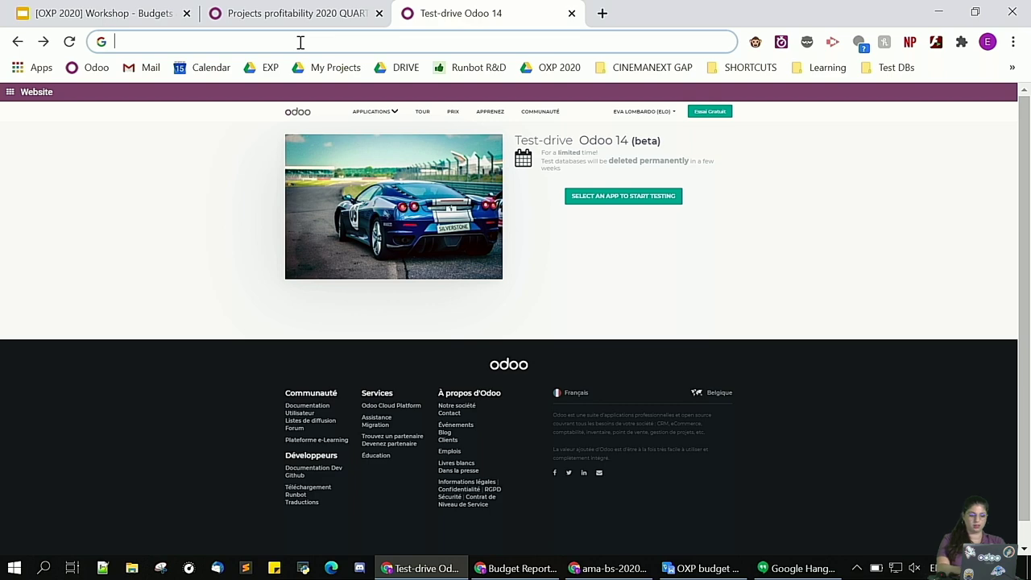
pyautogui.write('www.')
pyautogui.press('BackSpace')
pyautogui.press('BackSpace')
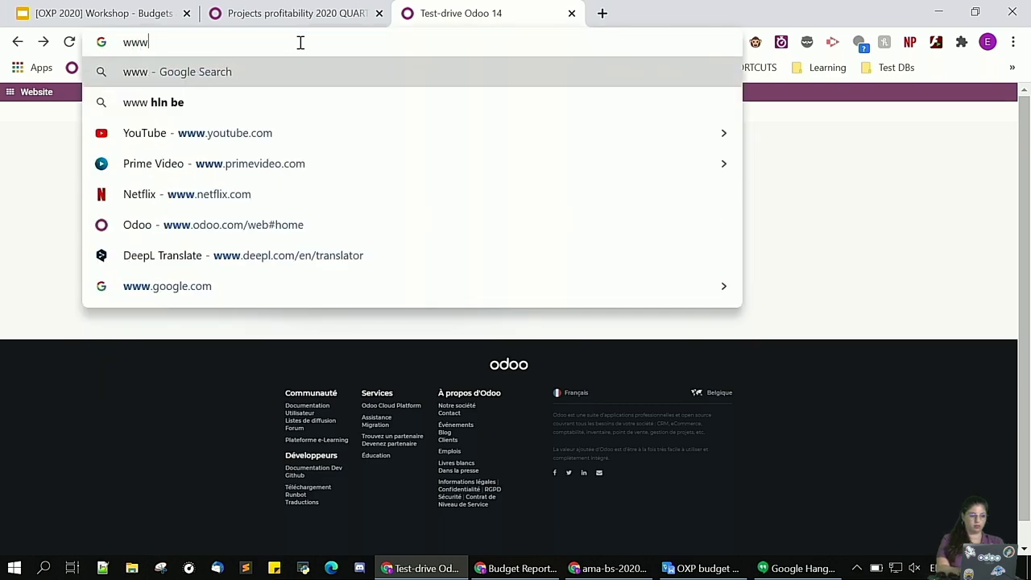
pyautogui.write('.odoo.')
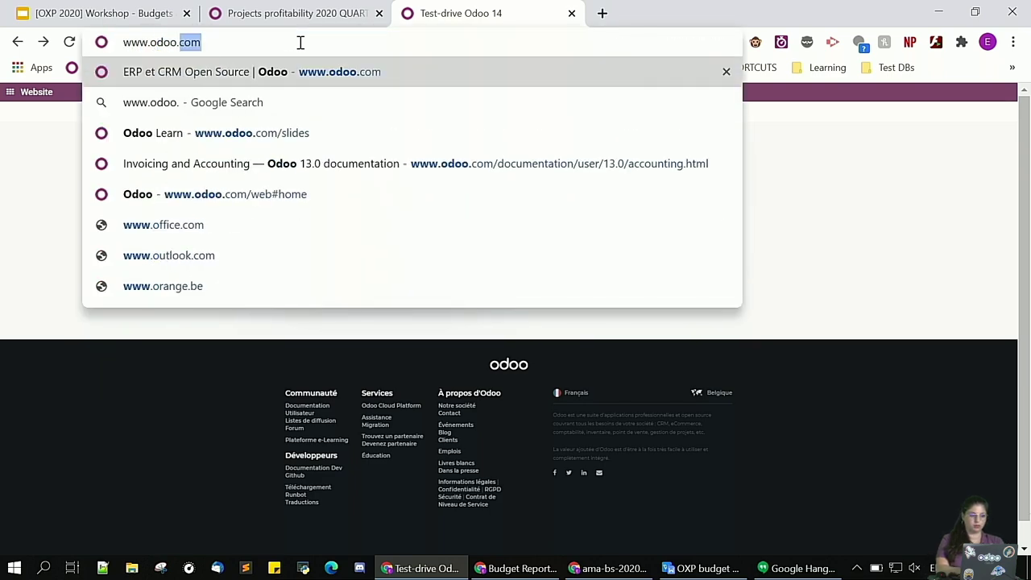
pyautogui.write('com/start14')
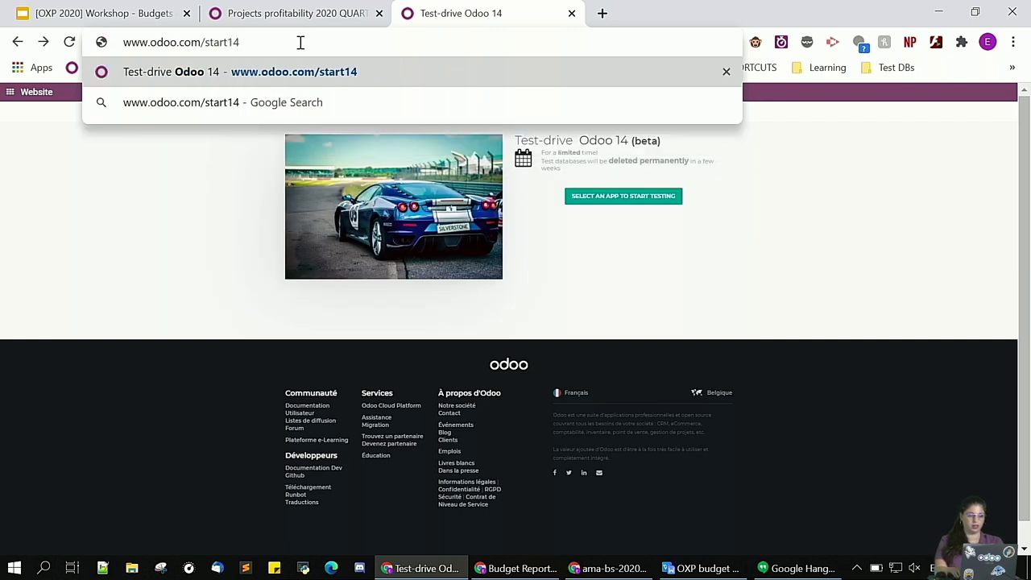
pyautogui.press('Return')
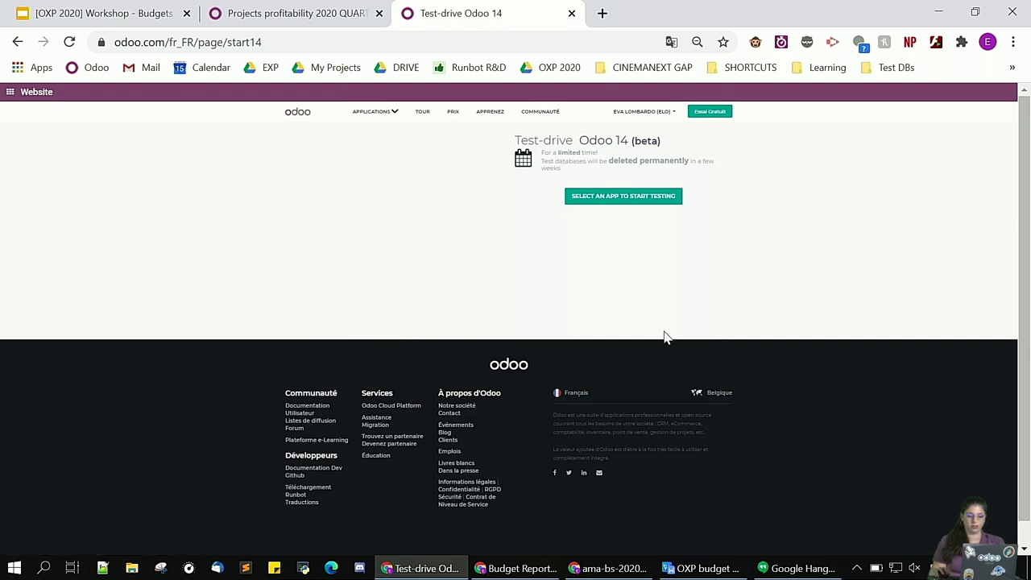
pyautogui.click(615, 199)
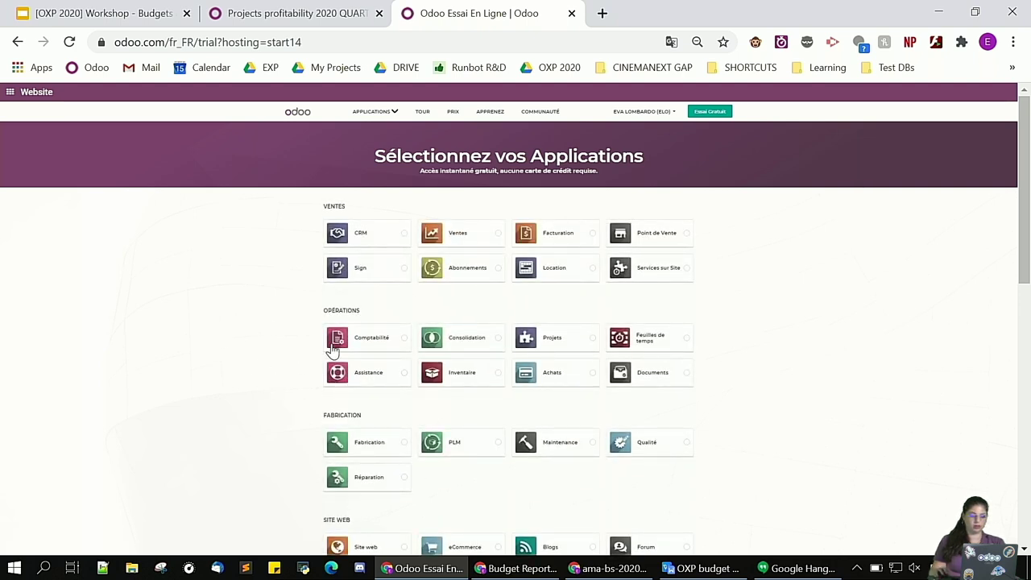
# Choose Comptabilité, Documents and Ventes for the trial and continue
pyautogui.click(373, 344)
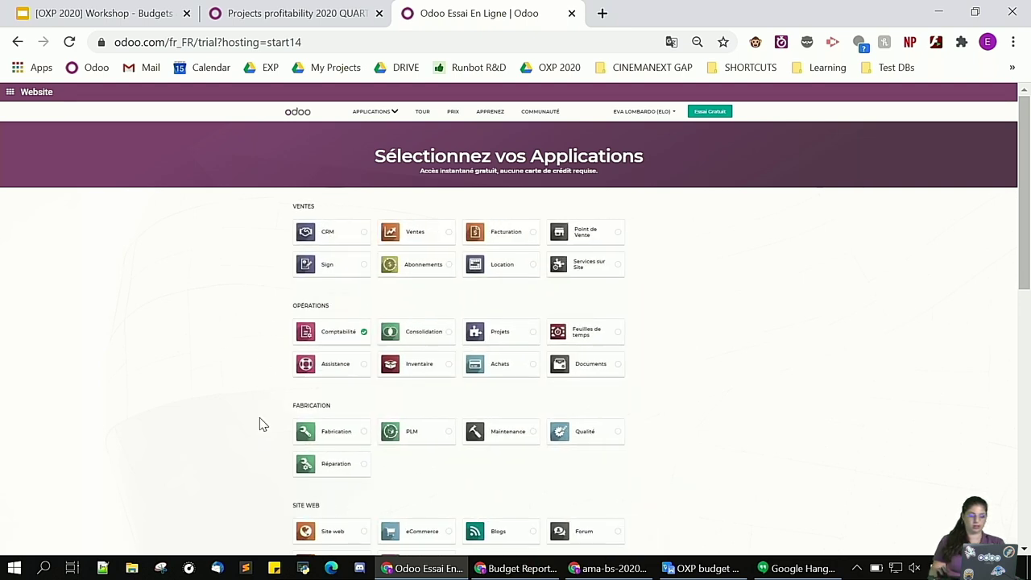
pyautogui.click(569, 369)
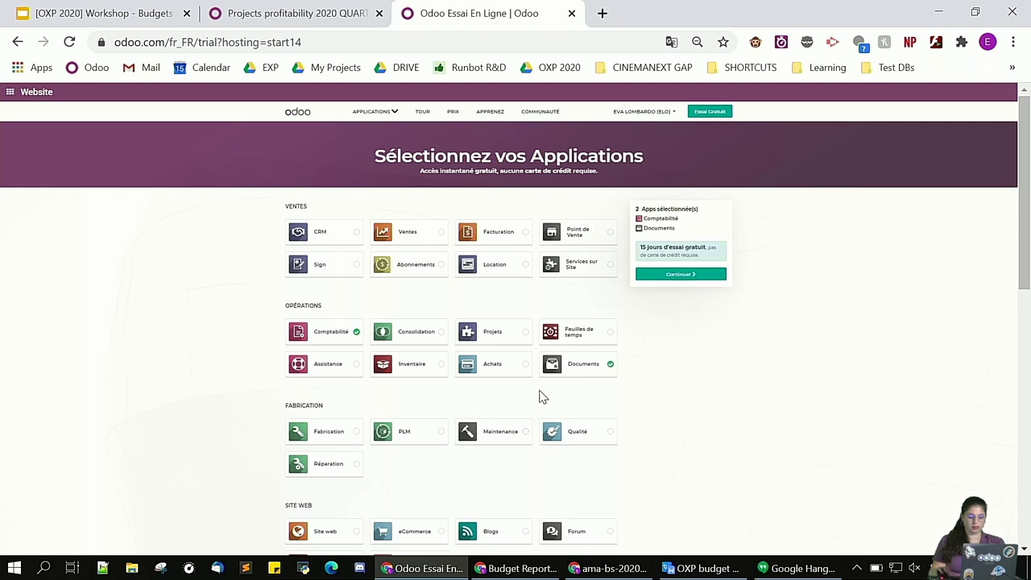
pyautogui.click(407, 239)
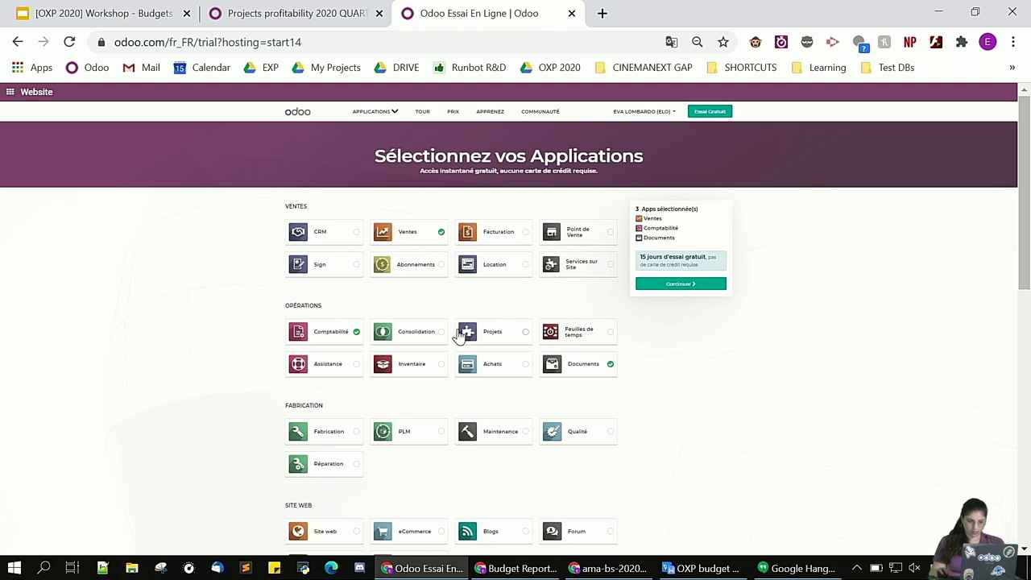
pyautogui.click(685, 294)
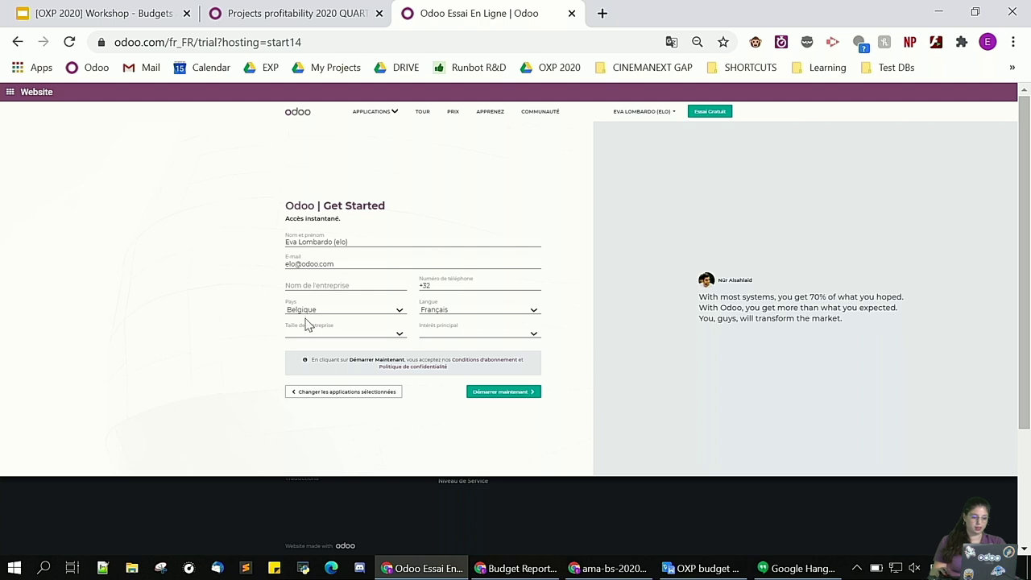
# Enter company name OXP-2020, the contact's phone number, and language English
pyautogui.click(319, 282)
pyautogui.write('OXP-2020')
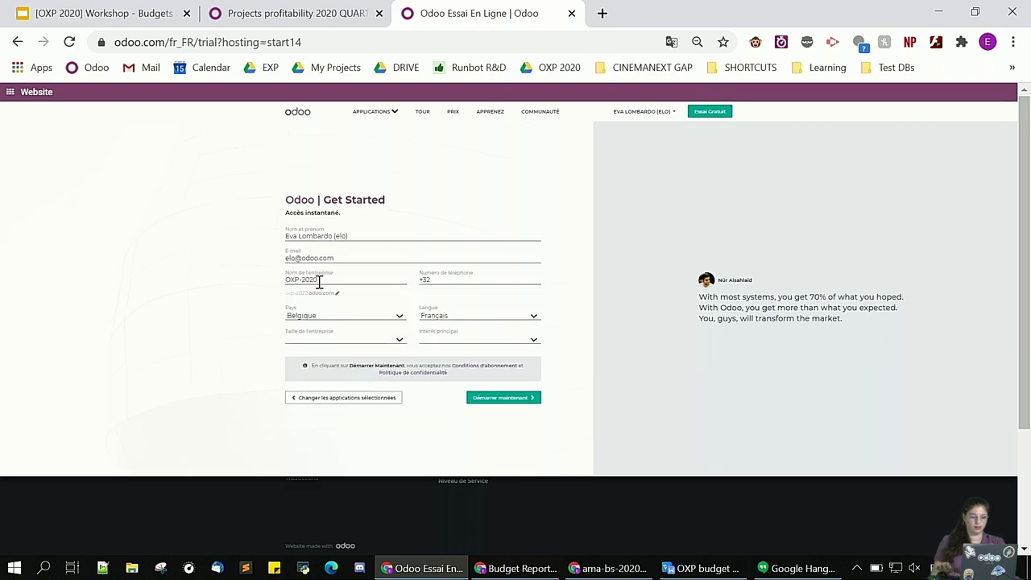
pyautogui.click(456, 280)
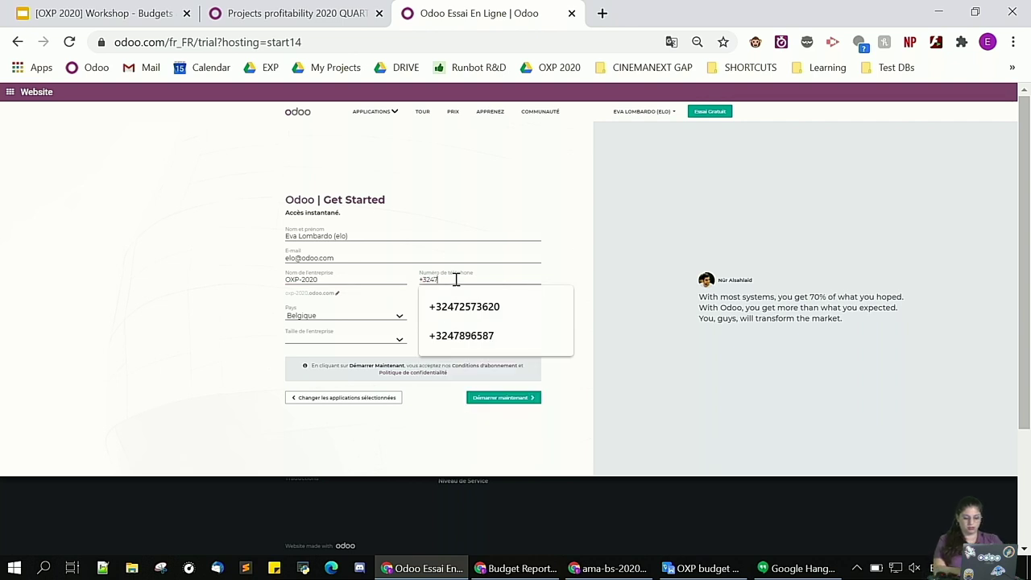
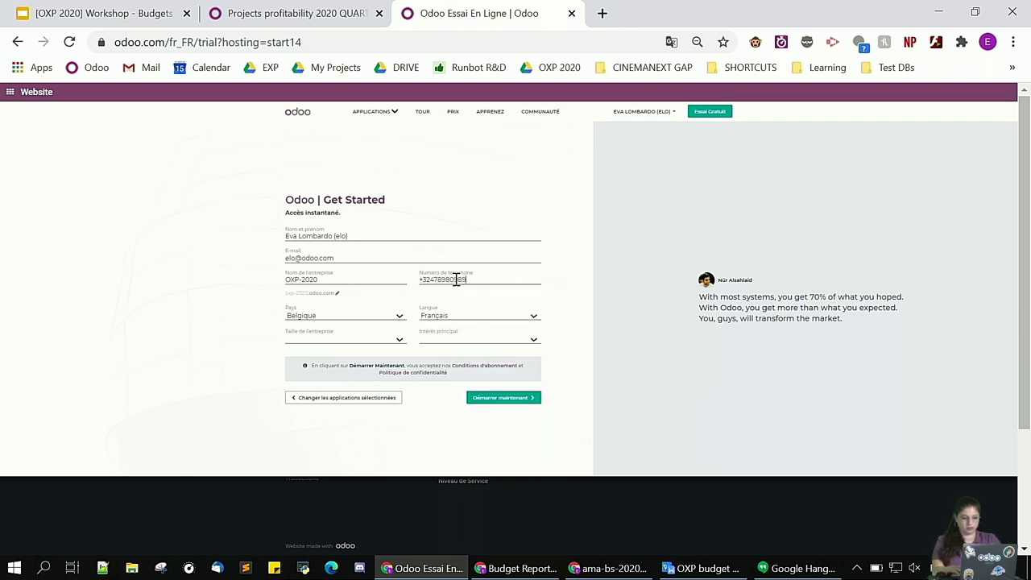
pyautogui.click(473, 315)
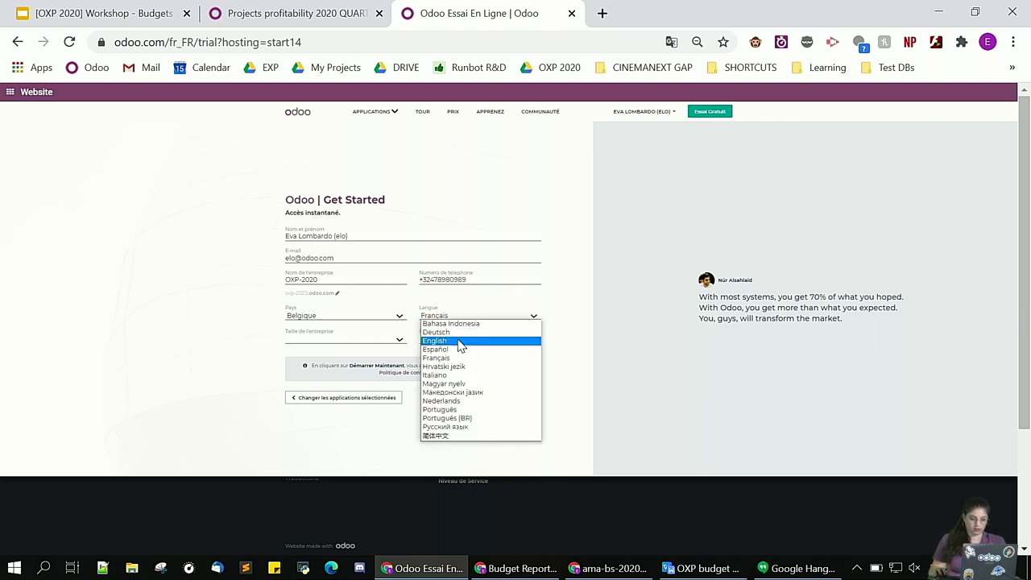
pyautogui.click(459, 343)
# Set country États Unis, size < 5 employés, interest Utiliser dans ma société, and start the trial
pyautogui.click(351, 318)
pyautogui.press('u')
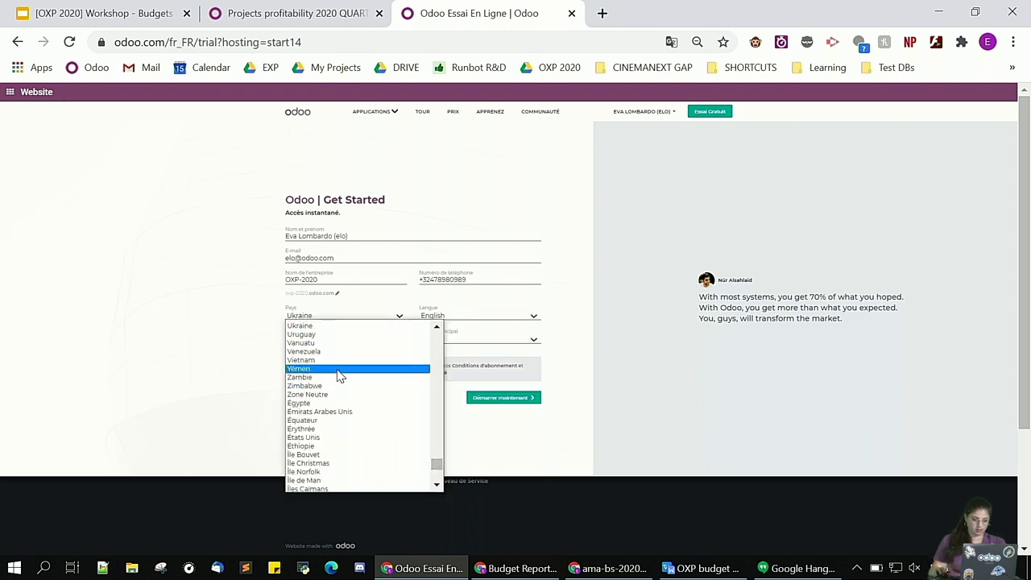
pyautogui.press('u')
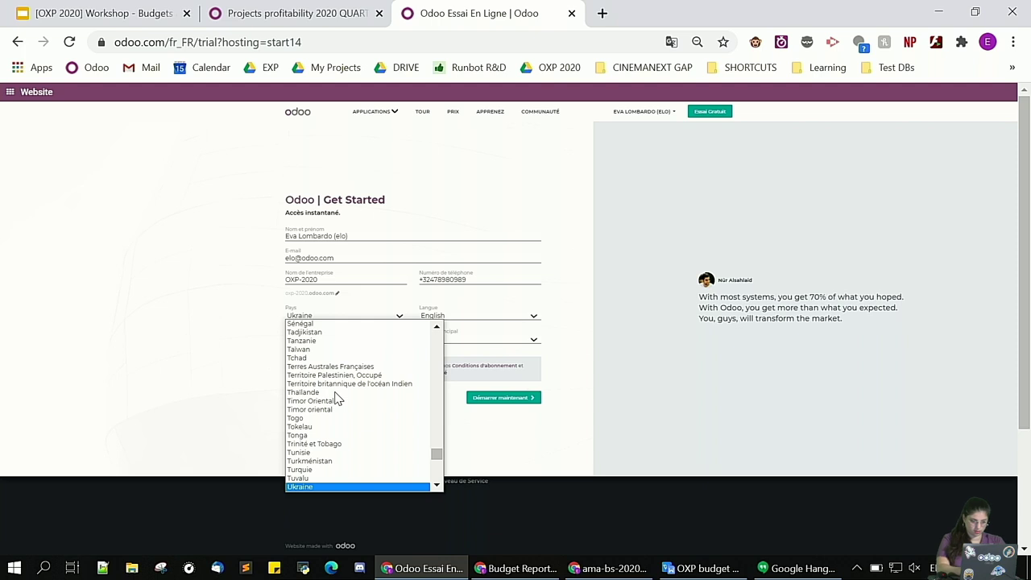
pyautogui.press('Down')
pyautogui.press('Down')
pyautogui.press('Down')
pyautogui.press('Down')
pyautogui.press('Down')
pyautogui.press('Down')
pyautogui.press('Down')
pyautogui.press('Down')
pyautogui.press('Down')
pyautogui.press('Down')
pyautogui.press('Down')
pyautogui.press('Down')
pyautogui.press('Down')
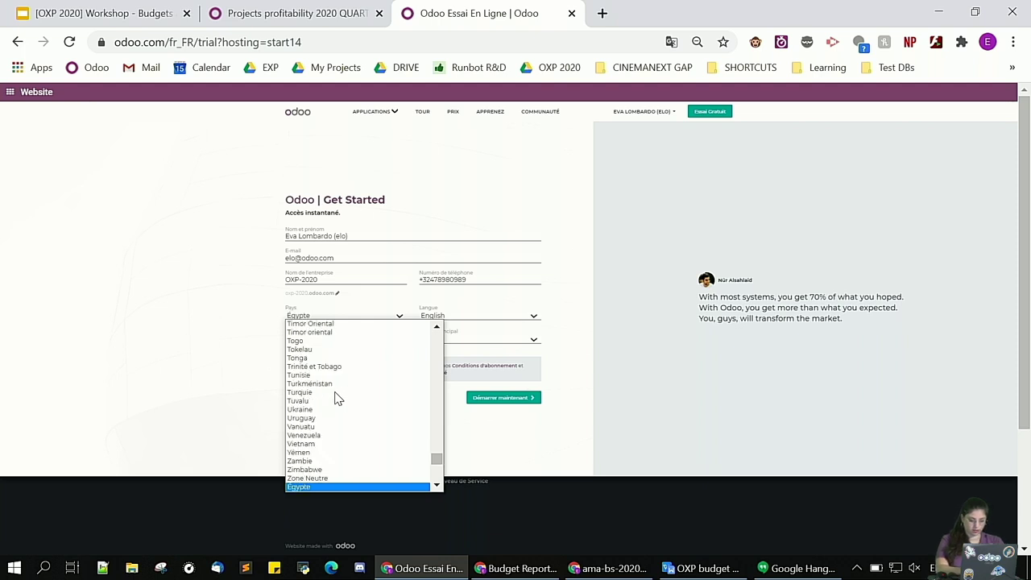
pyautogui.click(326, 486)
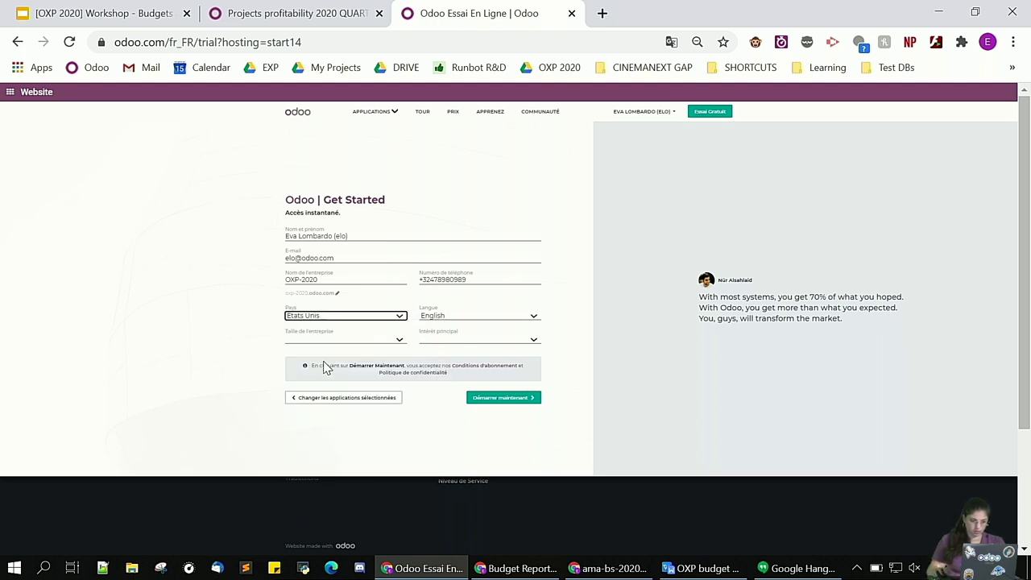
pyautogui.click(322, 347)
pyautogui.click(326, 358)
pyautogui.click(464, 348)
pyautogui.click(467, 354)
pyautogui.click(498, 398)
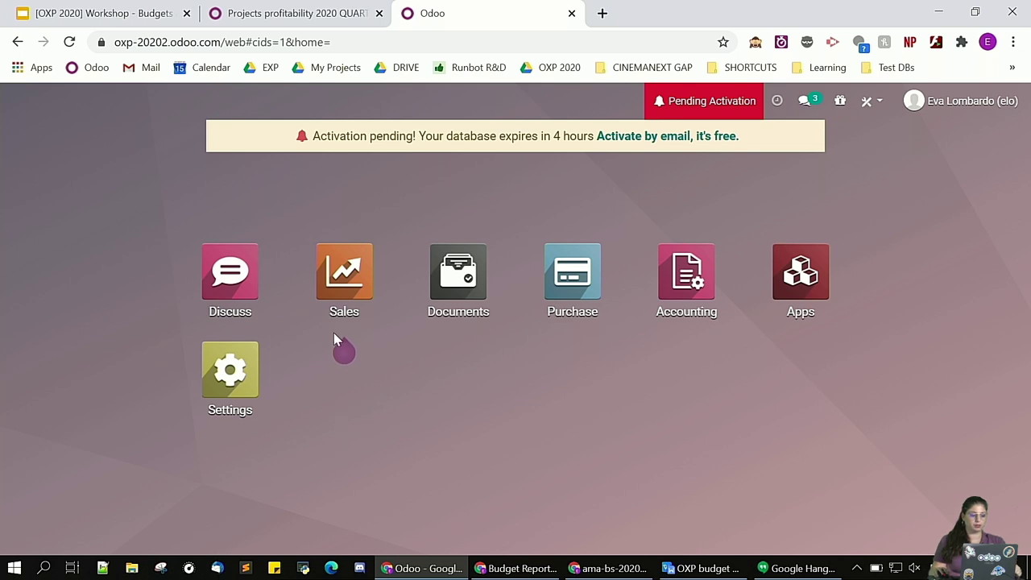
# Activate developer mode from Settings, then return to Settings' Developer Tools section
pyautogui.click(230, 392)
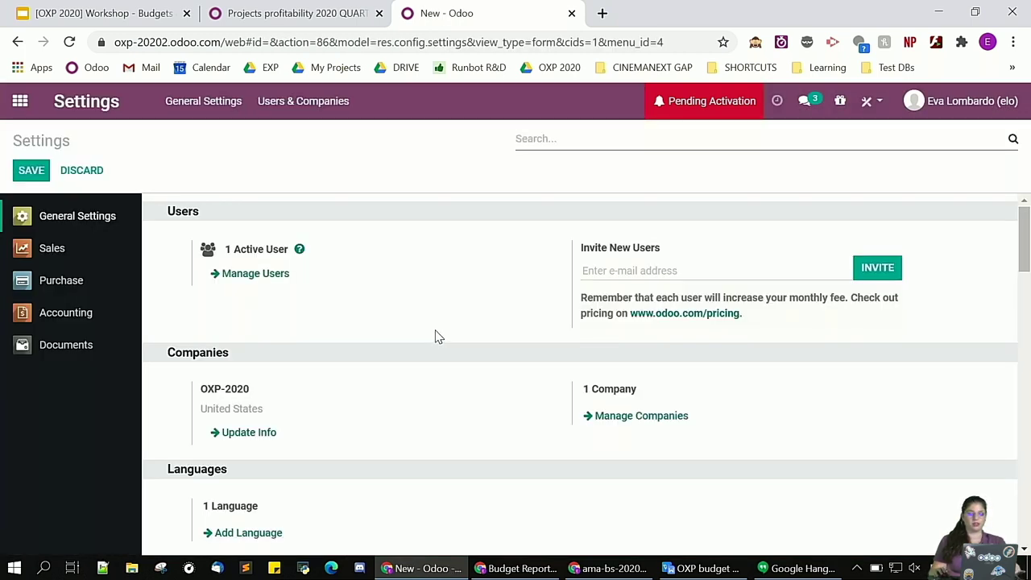
pyautogui.scroll(-20, 466, 336)
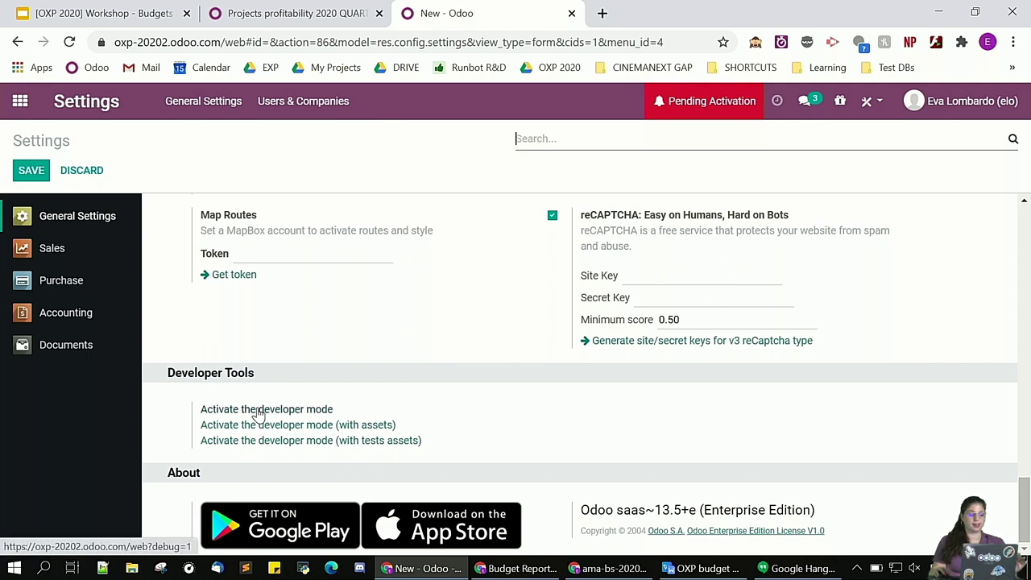
pyautogui.click(268, 410)
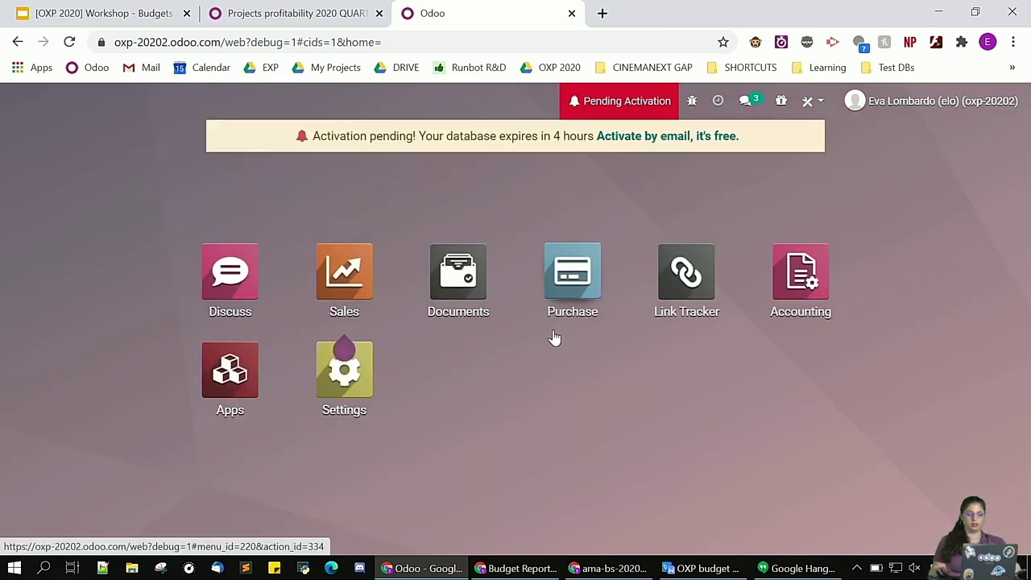
pyautogui.click(369, 435)
pyautogui.scroll(-5, 451, 415)
pyautogui.scroll(-15, 485, 410)
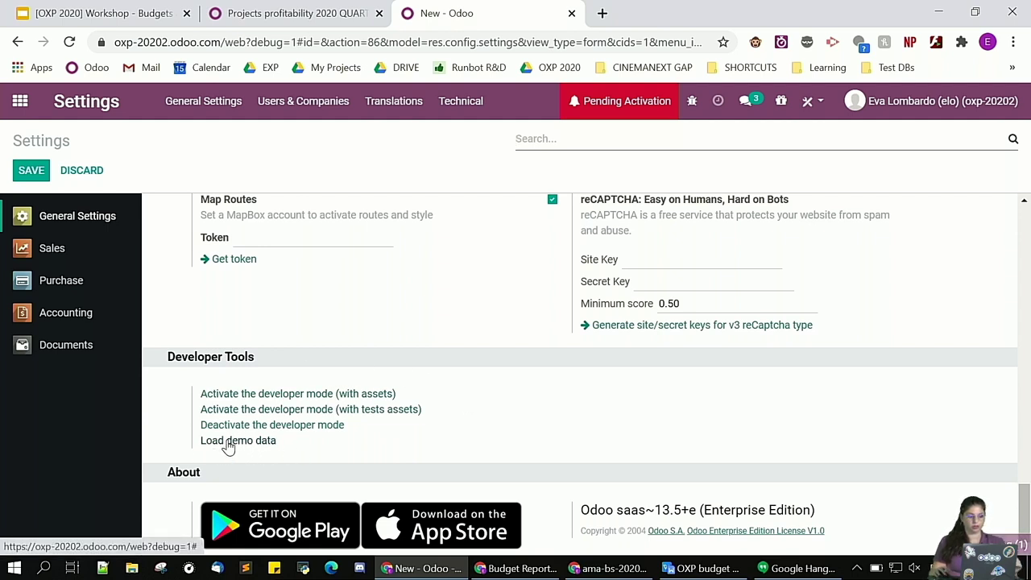
# Load demo data from Developer Tools, accepting the risk warning
pyautogui.click(230, 445)
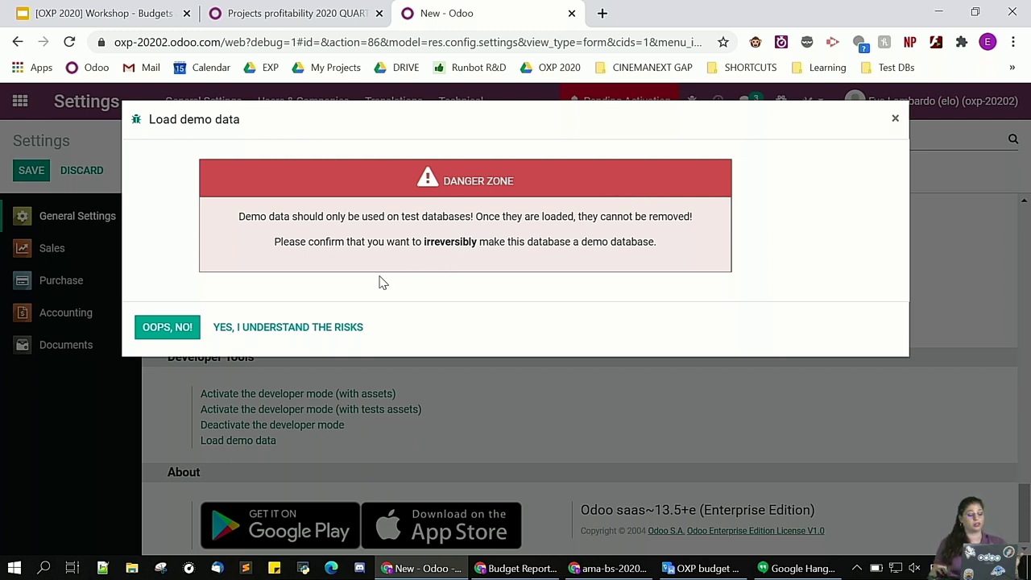
pyautogui.click(299, 327)
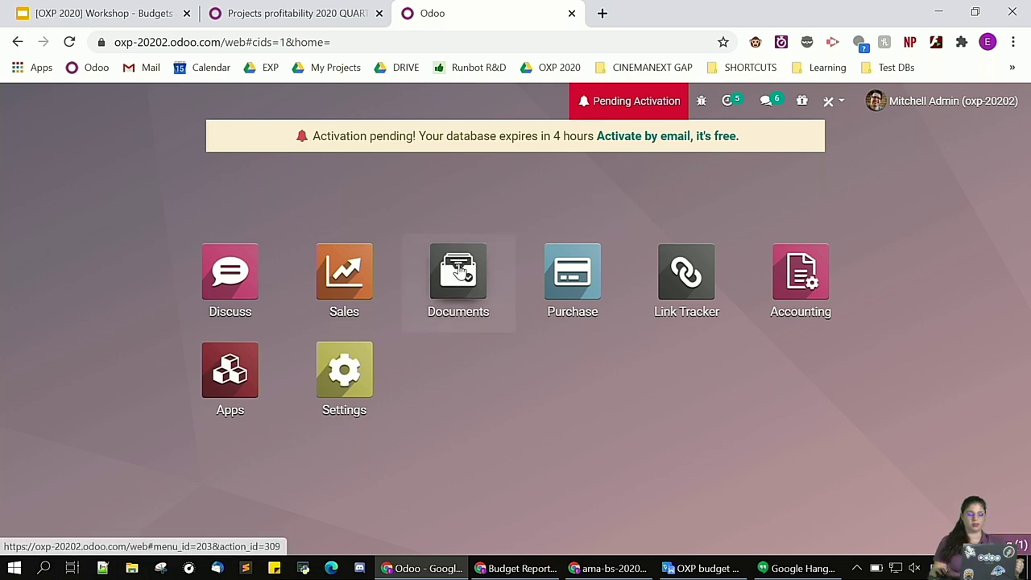
# Go to the Finance workspace in Documents and start a new spreadsheet
pyautogui.click(461, 272)
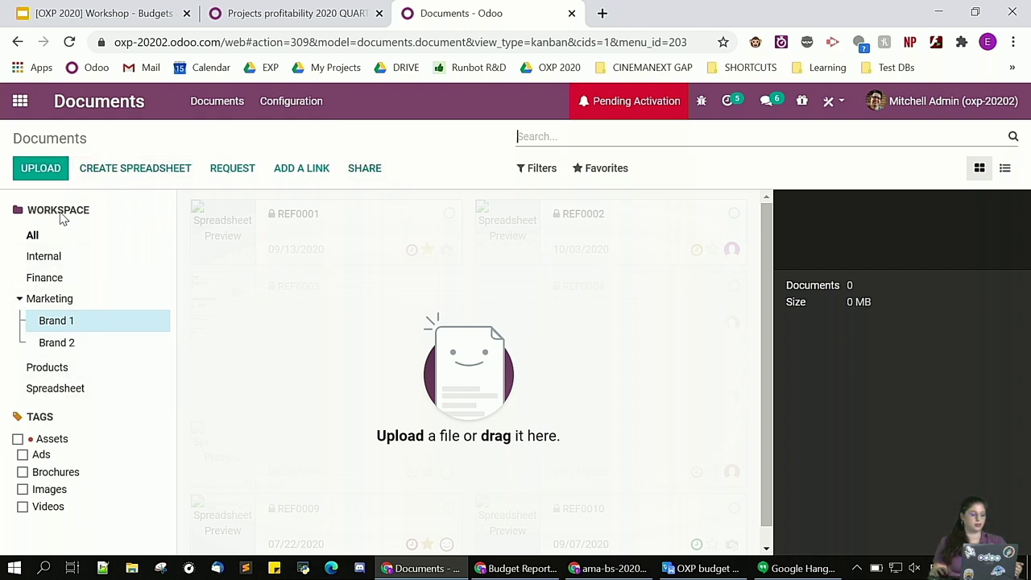
pyautogui.click(42, 279)
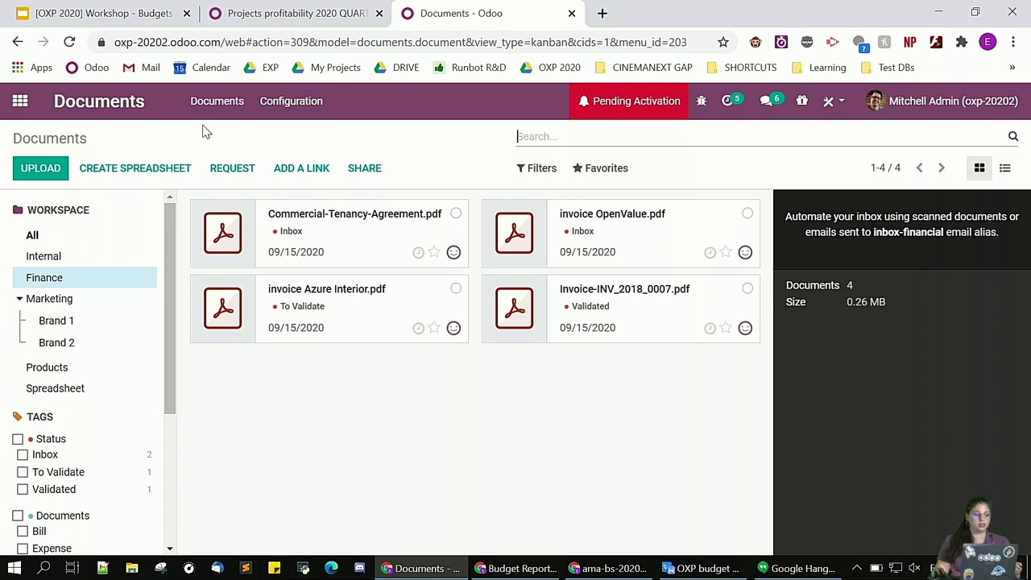
pyautogui.click(150, 174)
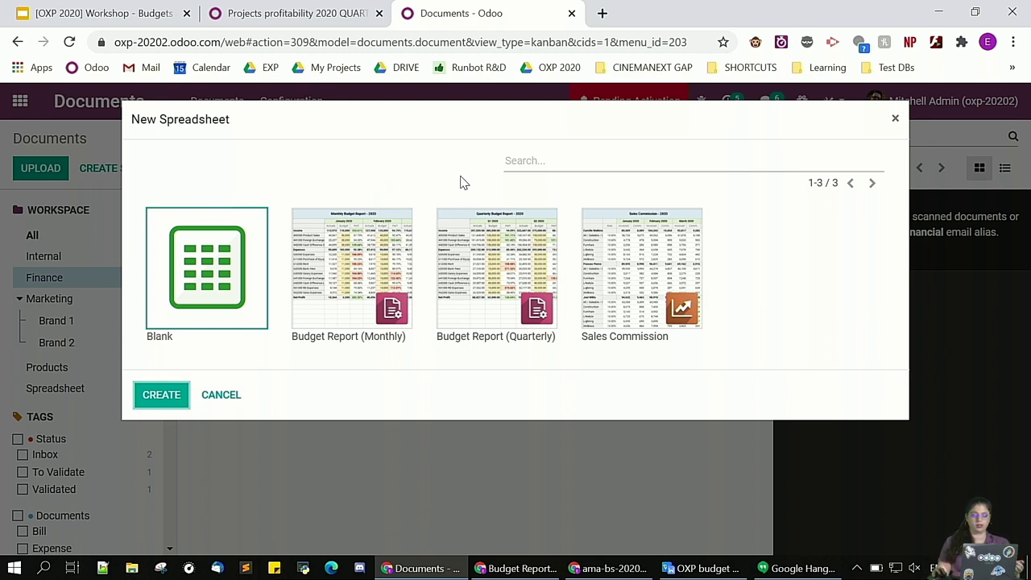
# Create a spreadsheet from the Budget Report (Quarterly) template
pyautogui.click(497, 262)
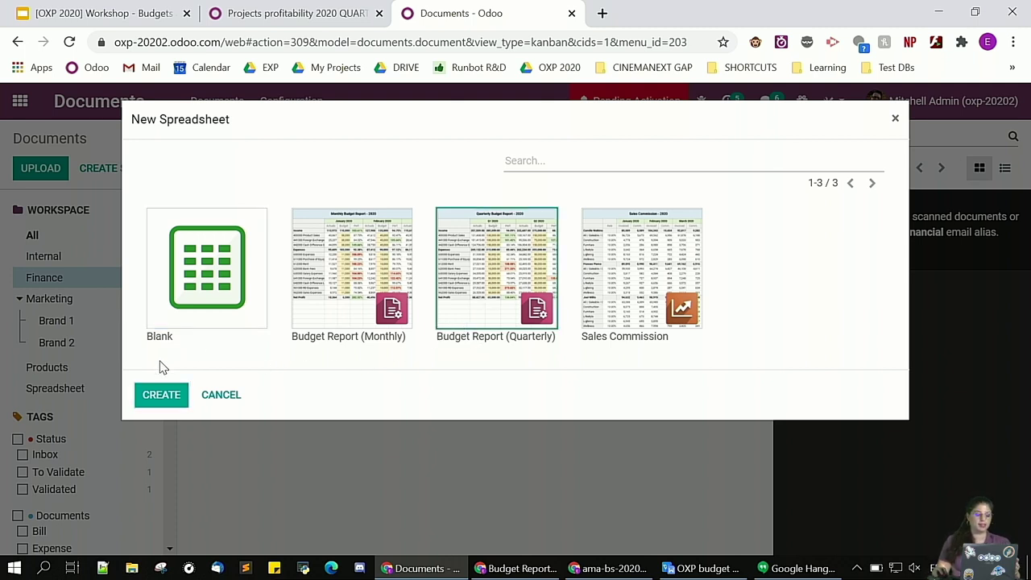
pyautogui.click(156, 398)
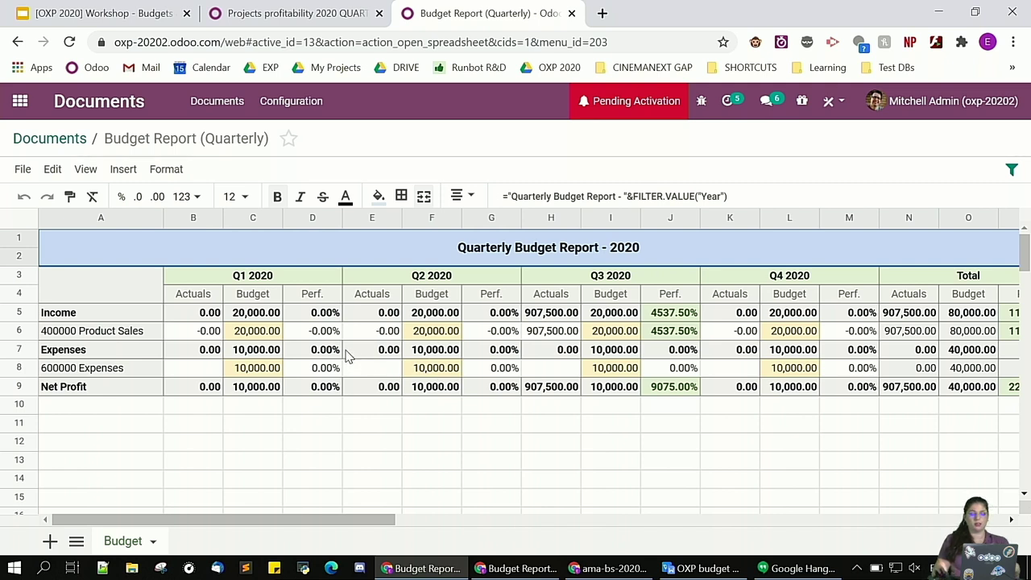
# Set budgets to 3,000 in C8, 300,000 in I6 and 5,000 in L8
pyautogui.click(267, 372)
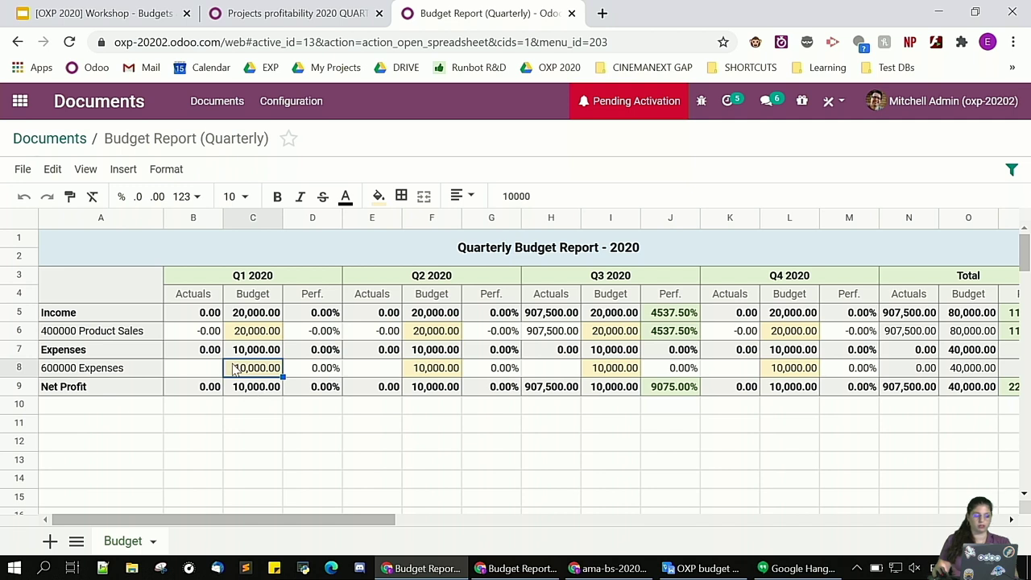
pyautogui.write('3000')
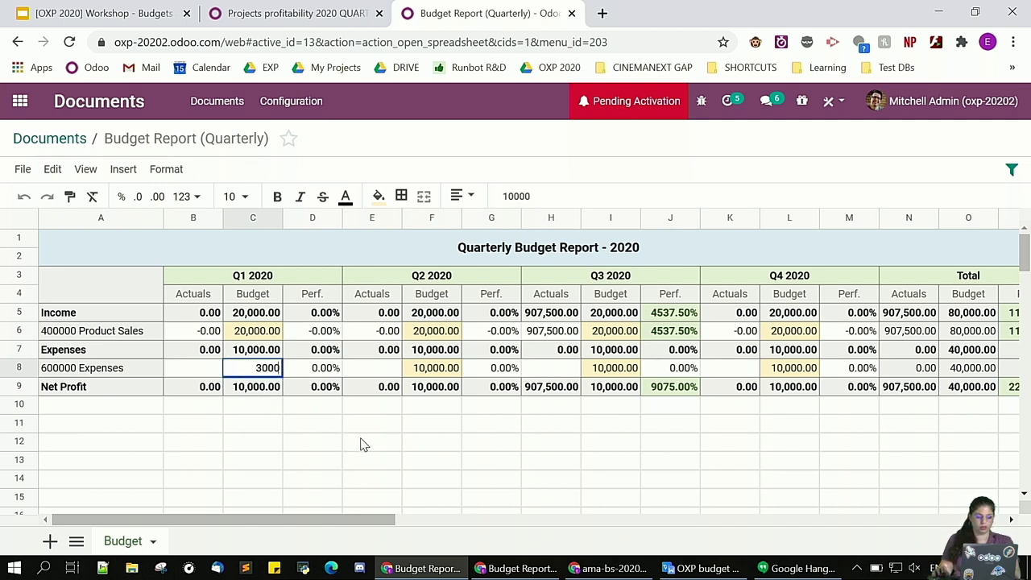
pyautogui.click(364, 441)
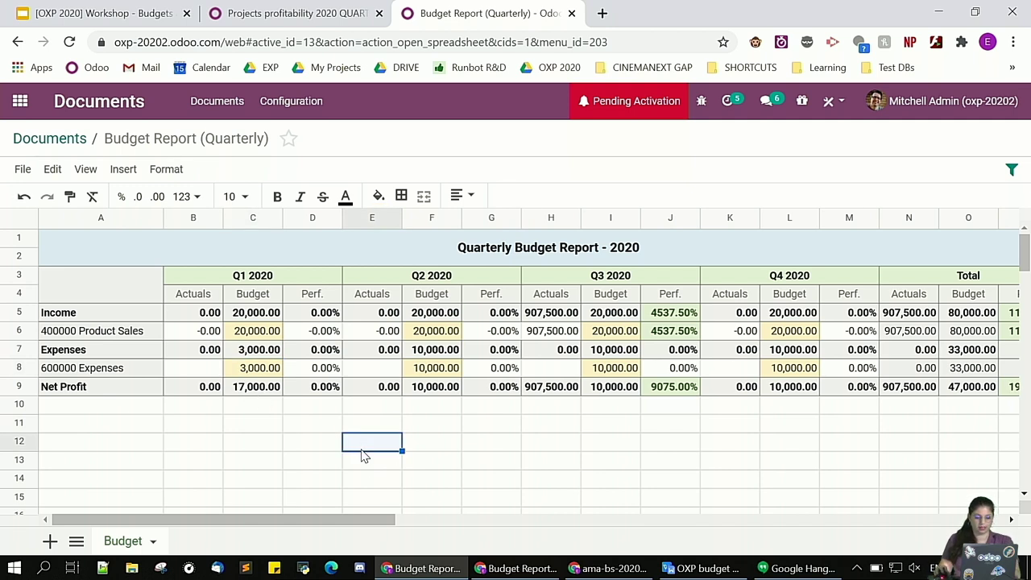
pyautogui.click(630, 339)
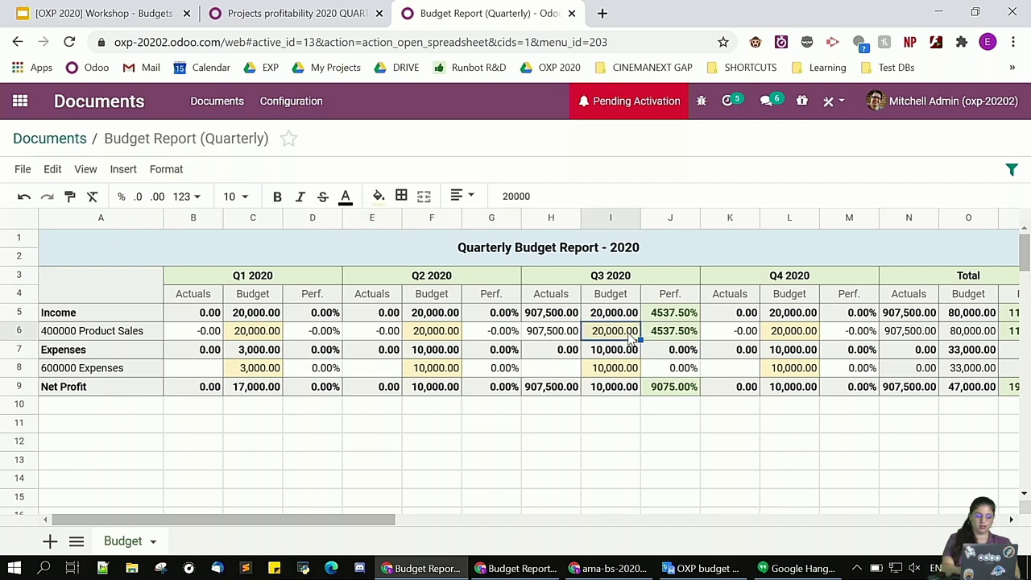
pyautogui.write('20')
pyautogui.press('Return')
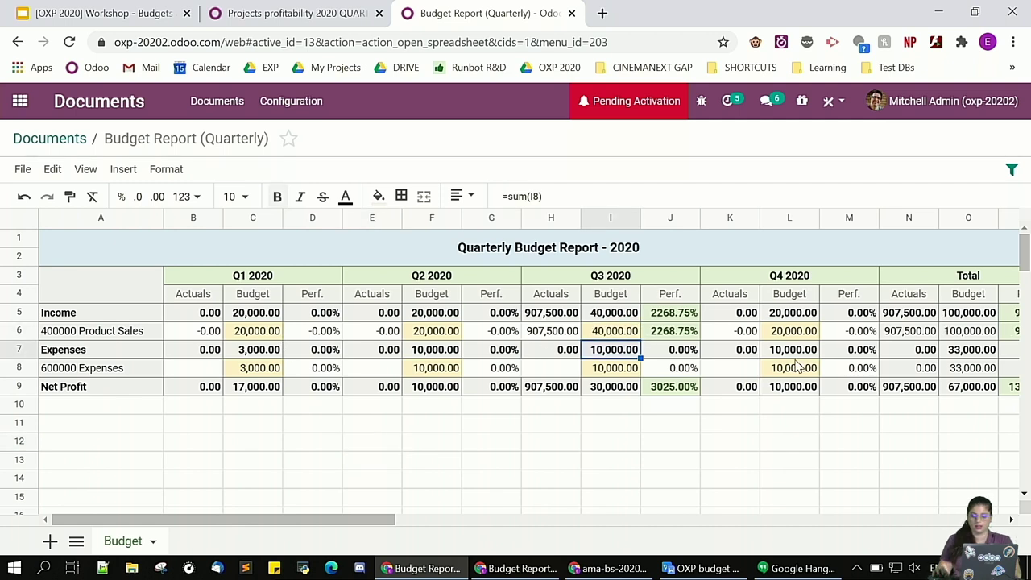
pyautogui.click(787, 368)
pyautogui.write('5,')
pyautogui.write('000')
pyautogui.press('Return')
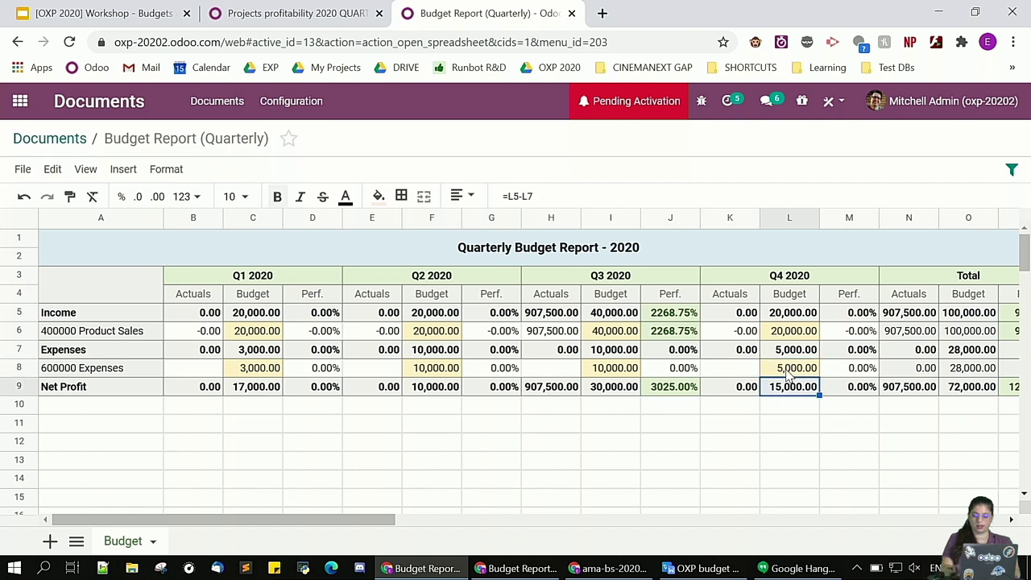
pyautogui.click(627, 340)
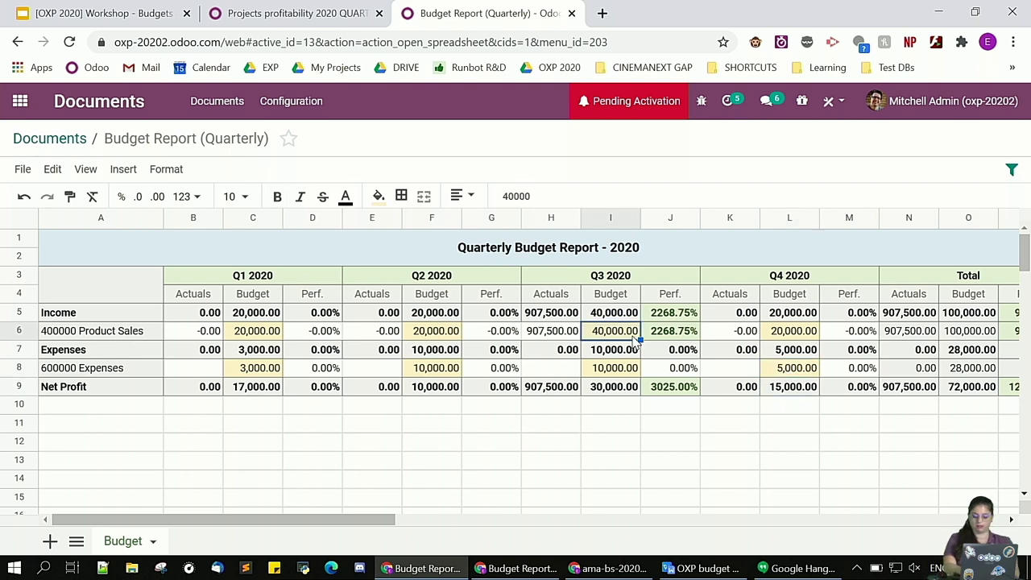
pyautogui.write('30')
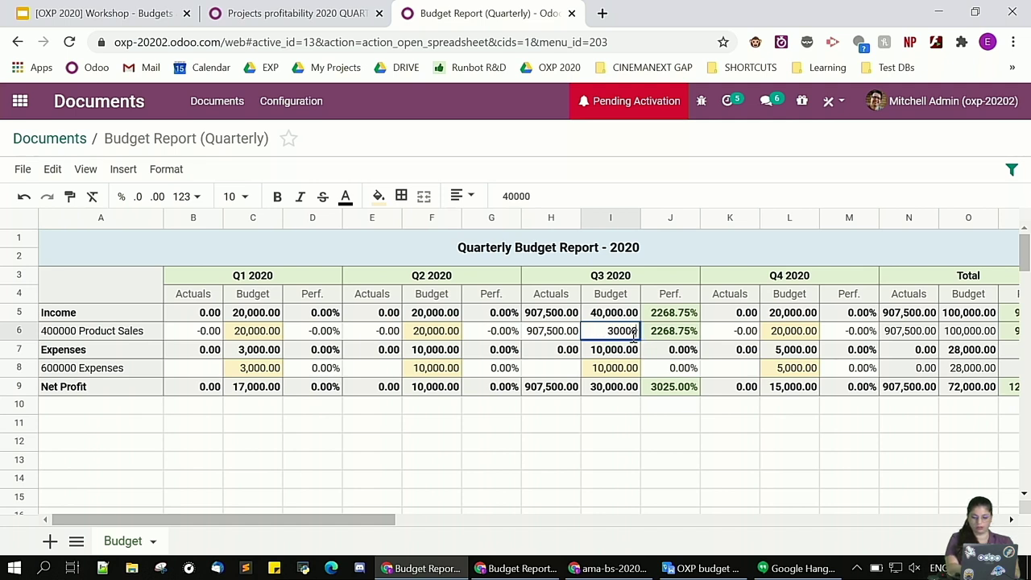
pyautogui.click(643, 427)
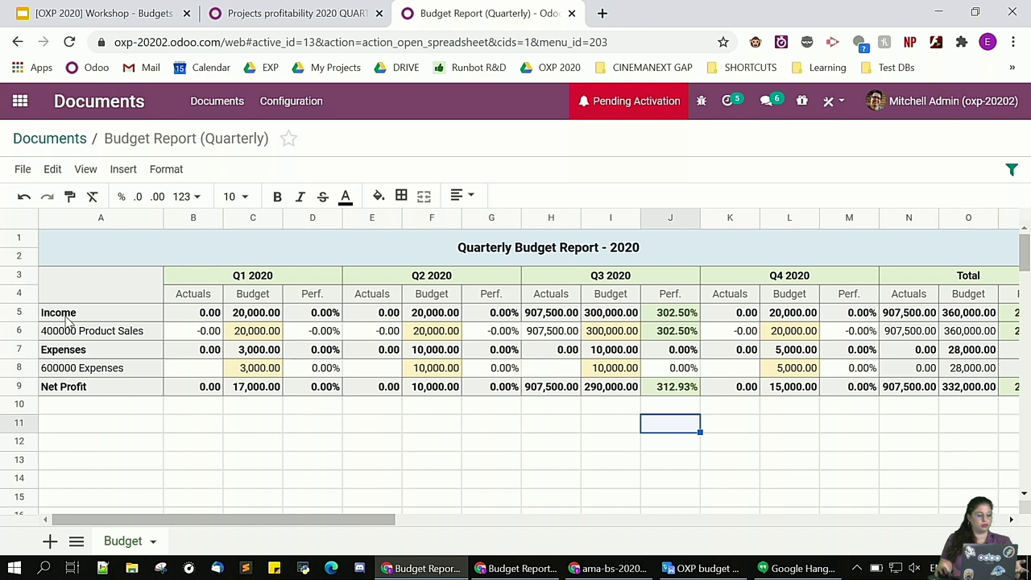
# Fill rows 5, 7 and 9 (Income, Expenses, Net Profit) light purple
pyautogui.click(29, 315)
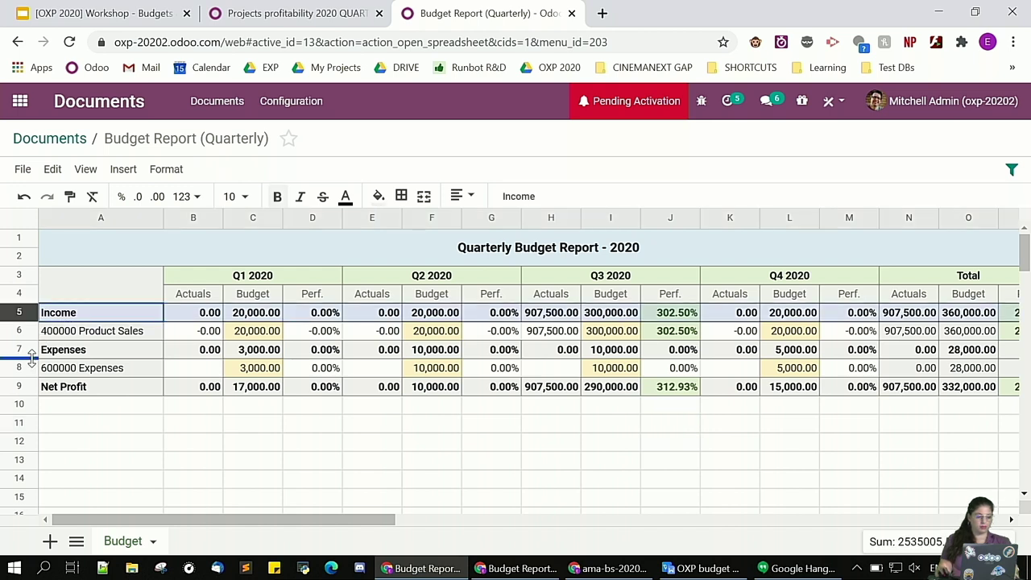
pyautogui.keyDown('ctrl'); pyautogui.click(29, 350); pyautogui.keyUp('ctrl')
pyautogui.keyDown('ctrl'); pyautogui.click(29, 387); pyautogui.keyUp('ctrl')
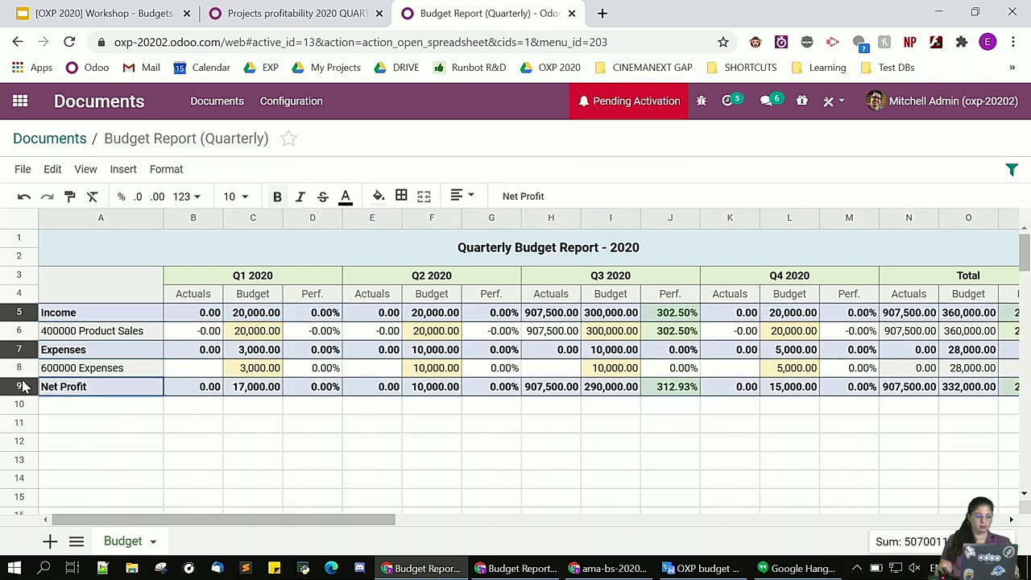
pyautogui.click(379, 196)
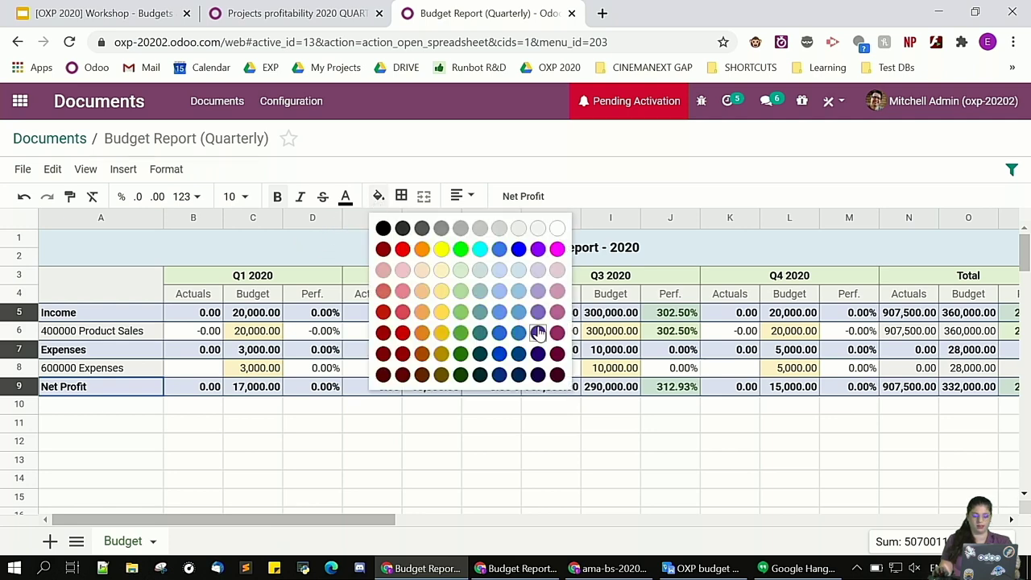
pyautogui.click(538, 271)
pyautogui.click(382, 443)
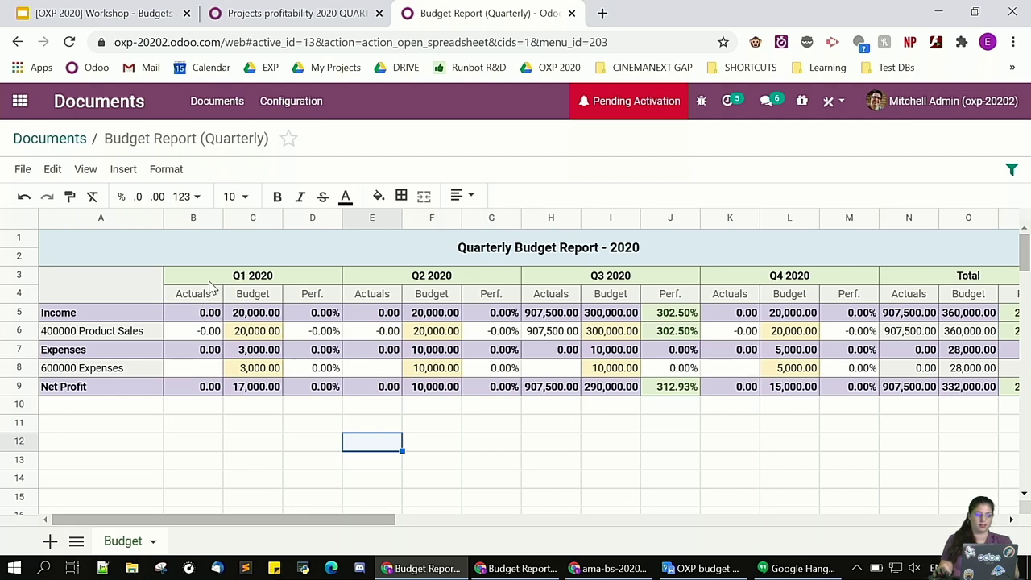
# Save the edited quarterly budget as a template, then return to the Finance documents list
pyautogui.click(22, 172)
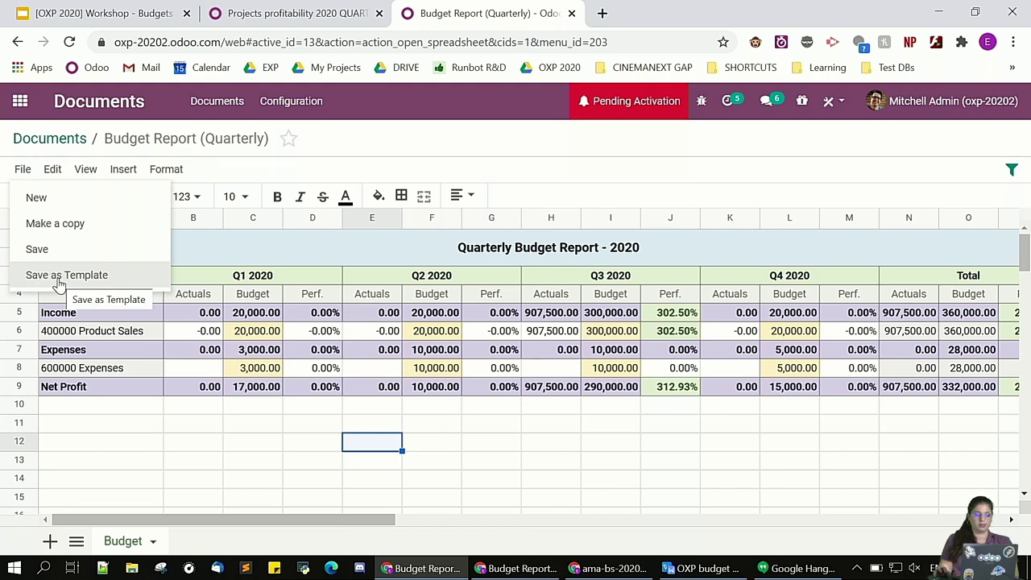
pyautogui.click(58, 278)
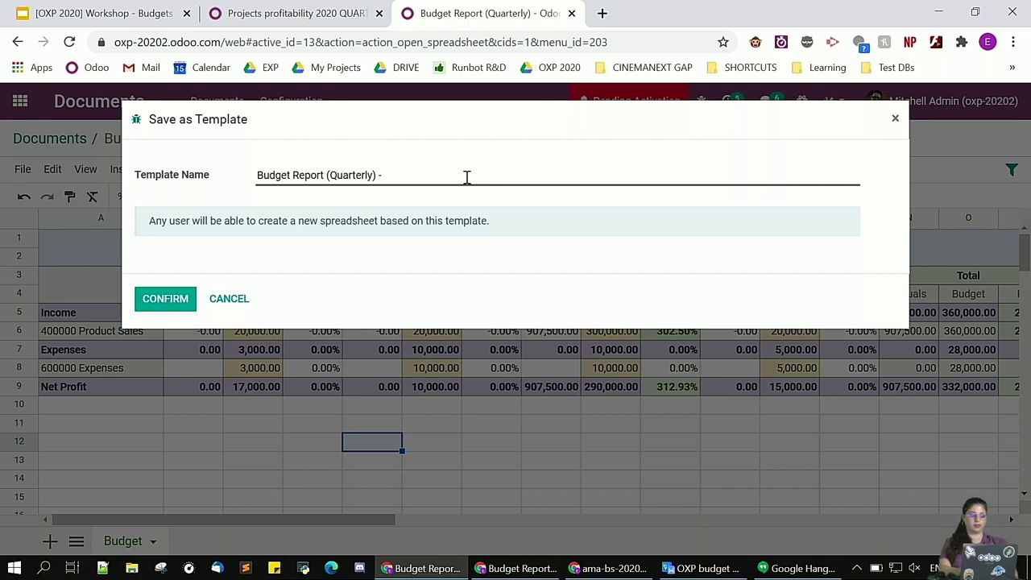
pyautogui.write('team')
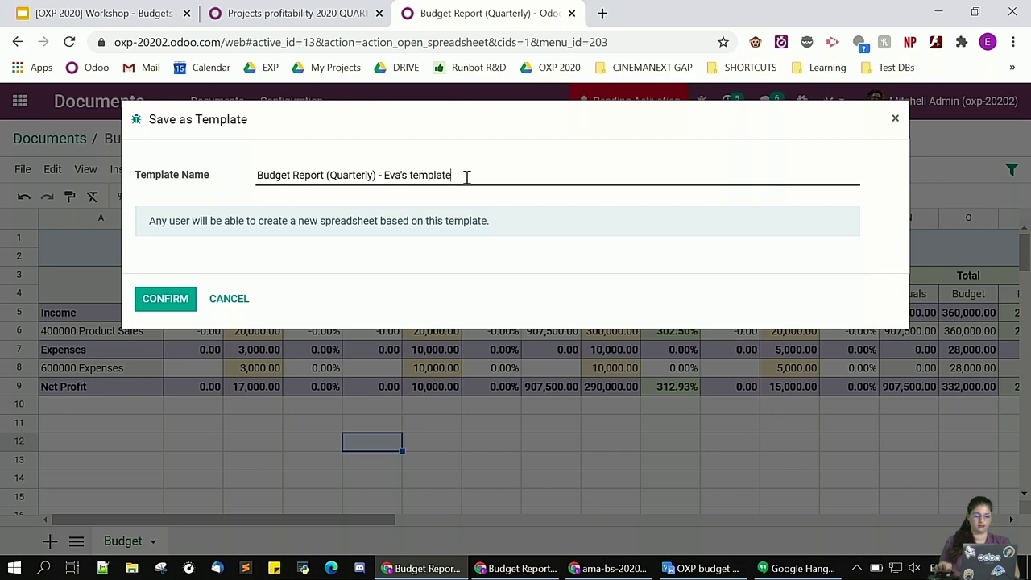
pyautogui.click(162, 299)
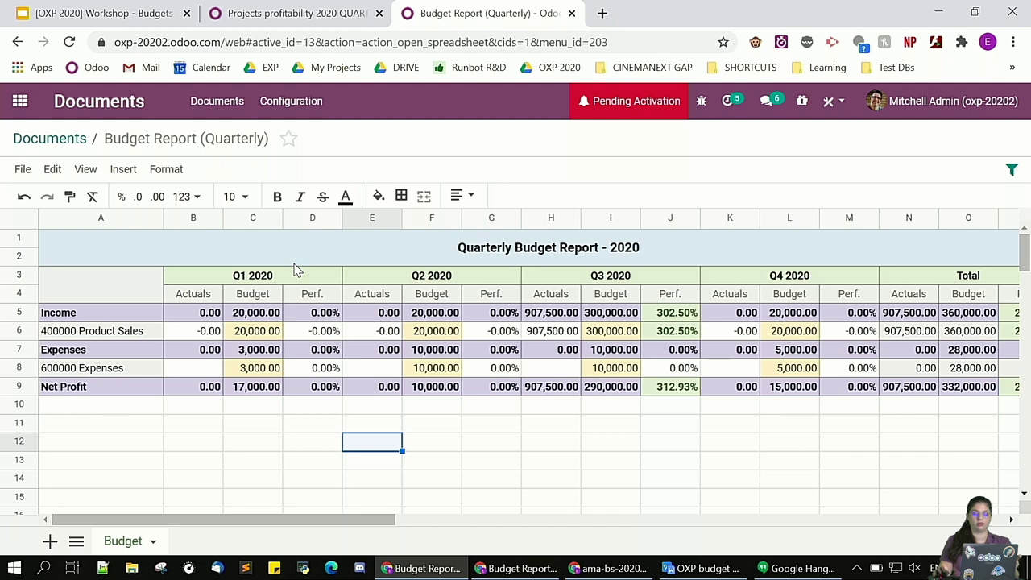
pyautogui.click(280, 422)
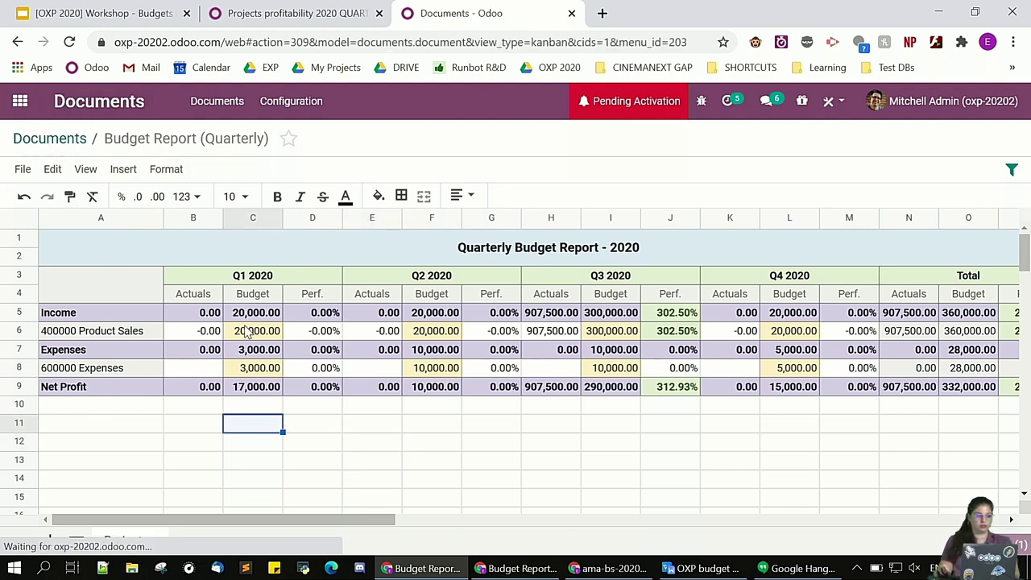
pyautogui.click(53, 142)
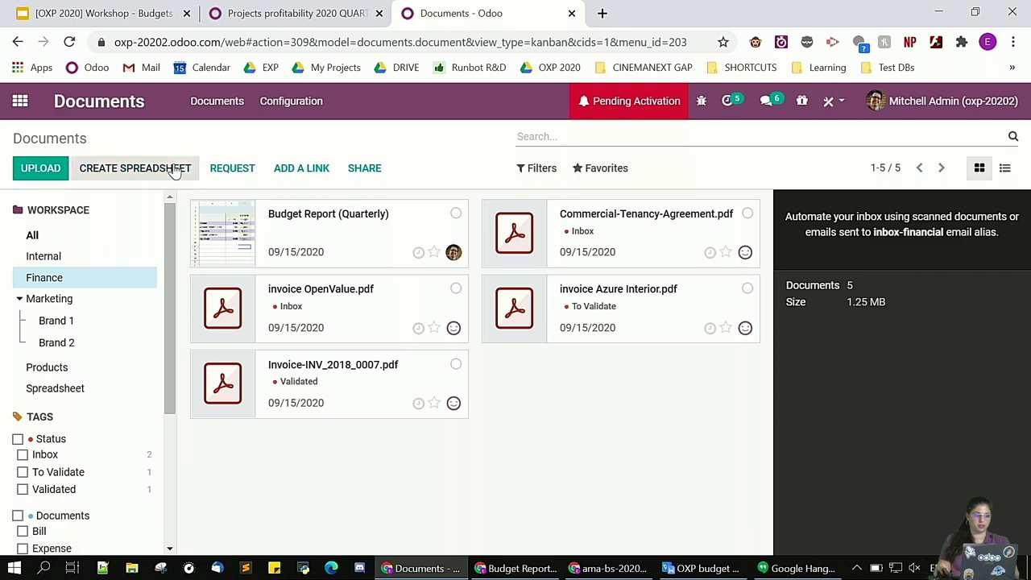
# Create a new spreadsheet from the just-saved quarterly budget template
pyautogui.click(125, 171)
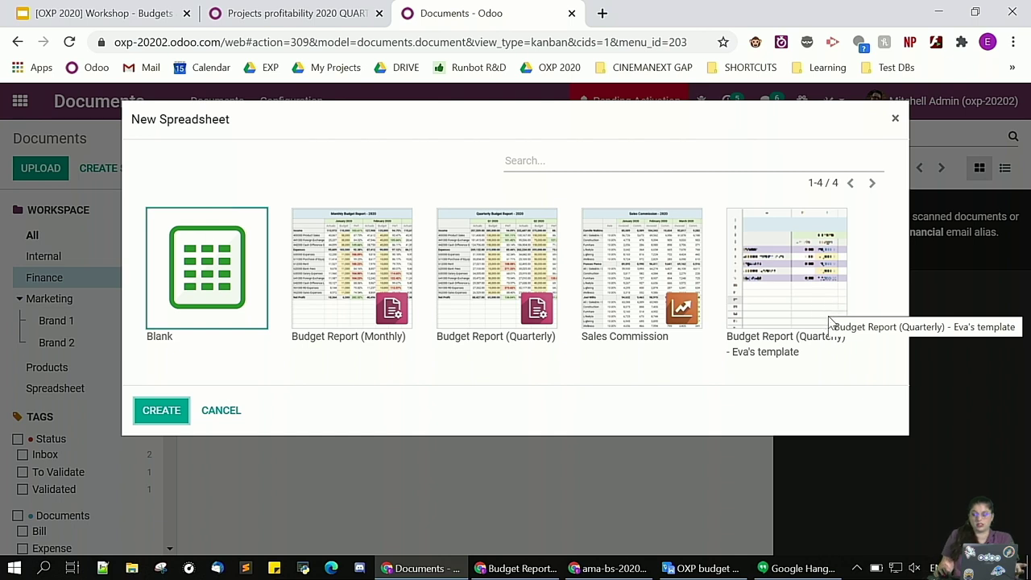
pyautogui.click(772, 267)
pyautogui.click(141, 410)
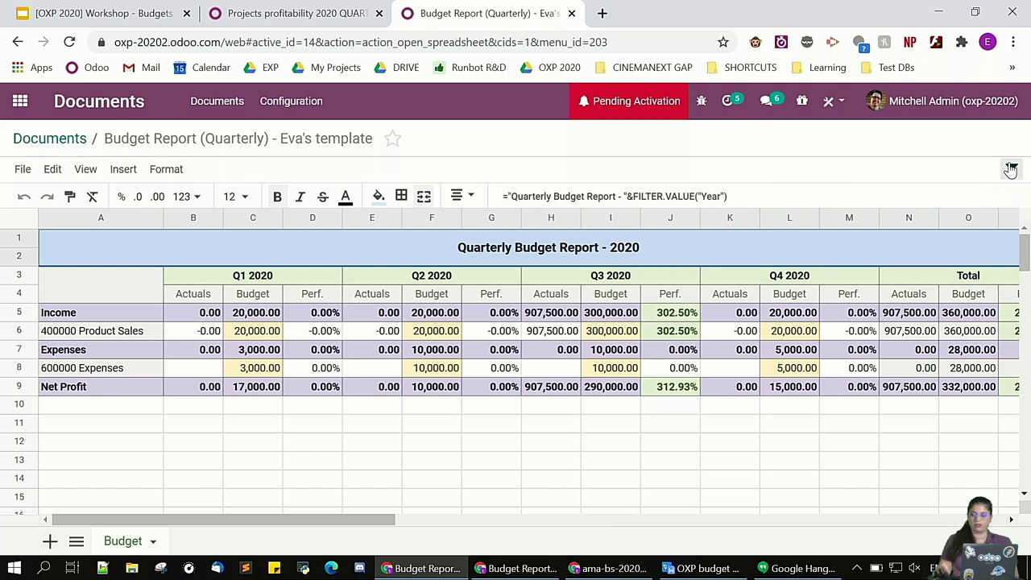
# Open the Filters panel and switch the Year filter to 2019, then back to 2020
pyautogui.click(1012, 170)
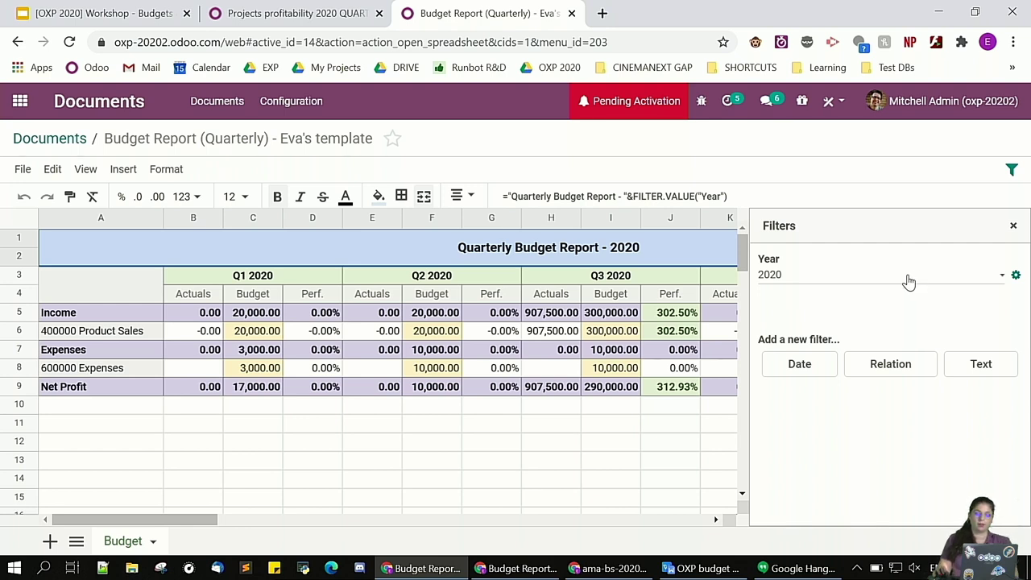
pyautogui.click(868, 278)
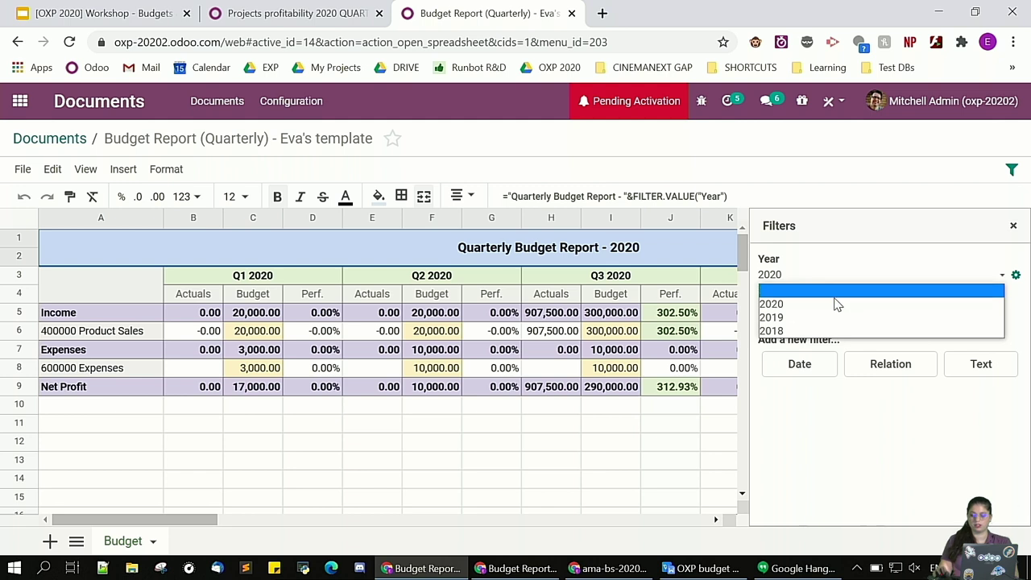
pyautogui.click(798, 318)
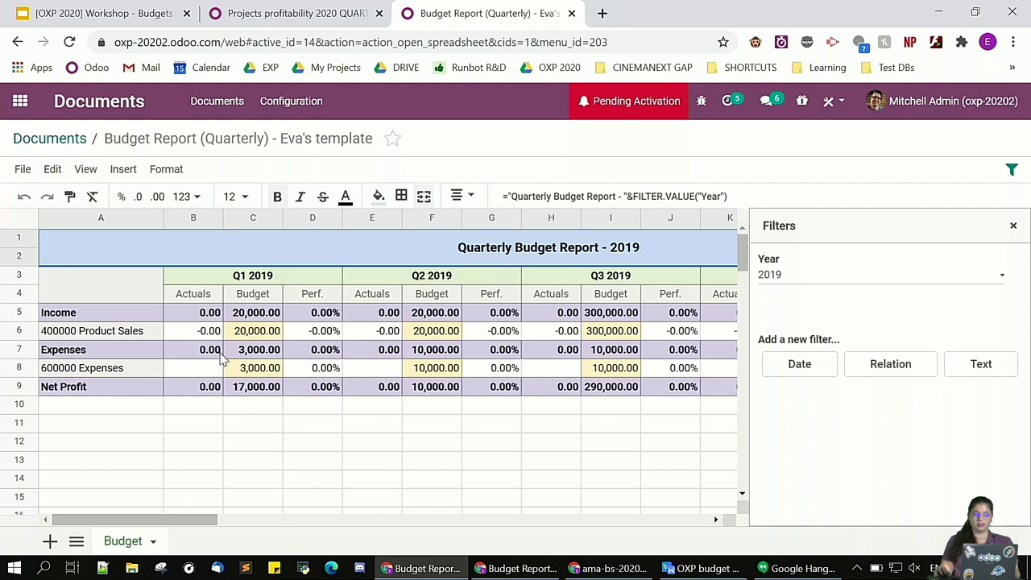
pyautogui.click(850, 278)
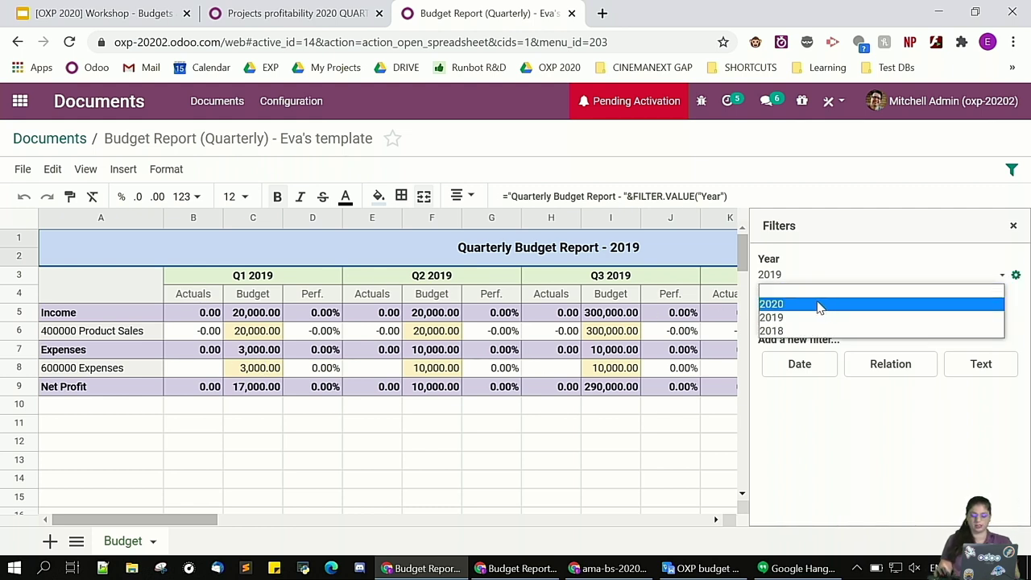
pyautogui.click(818, 305)
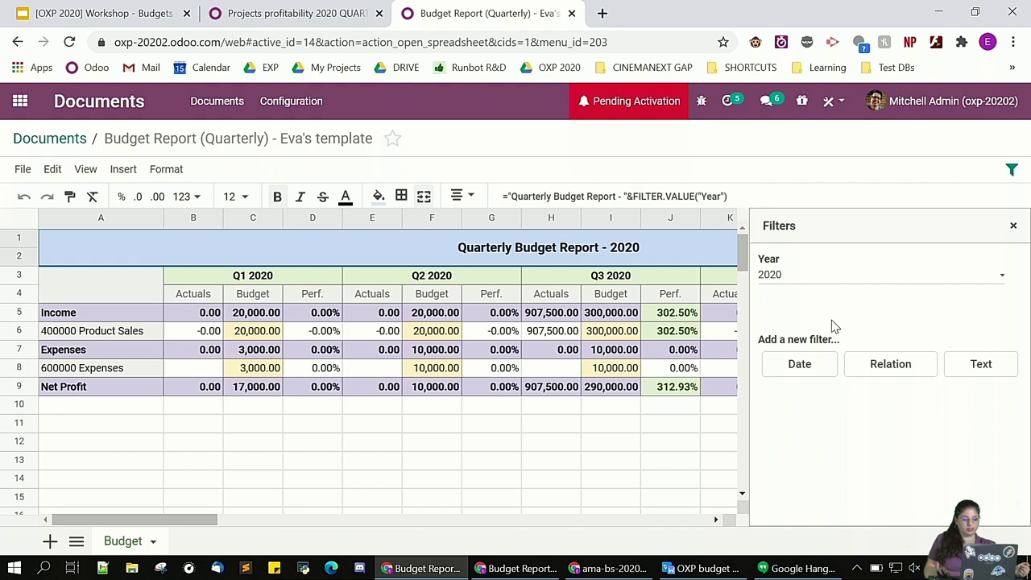
pyautogui.moveTo(809, 289)
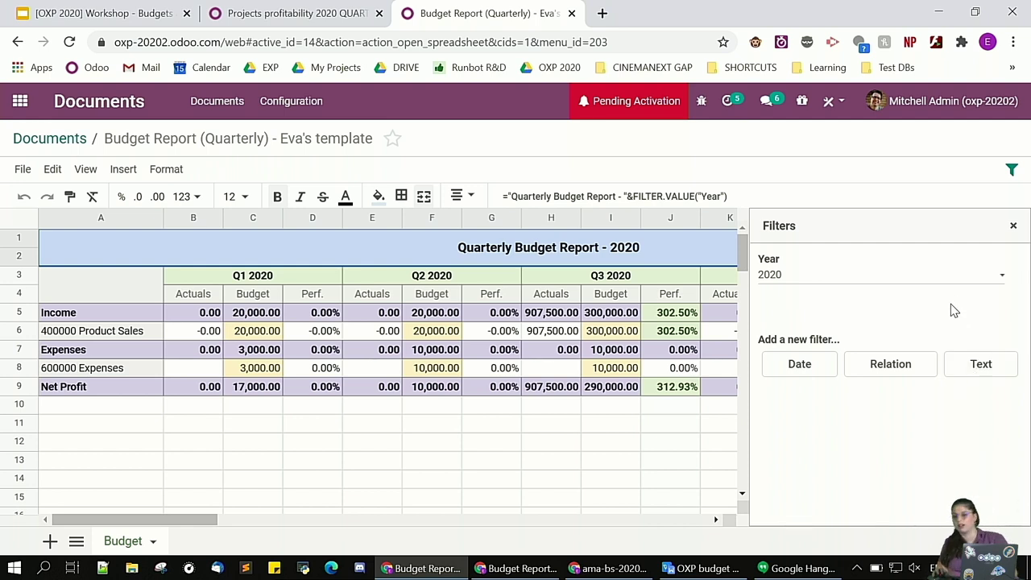
pyautogui.moveTo(923, 305)
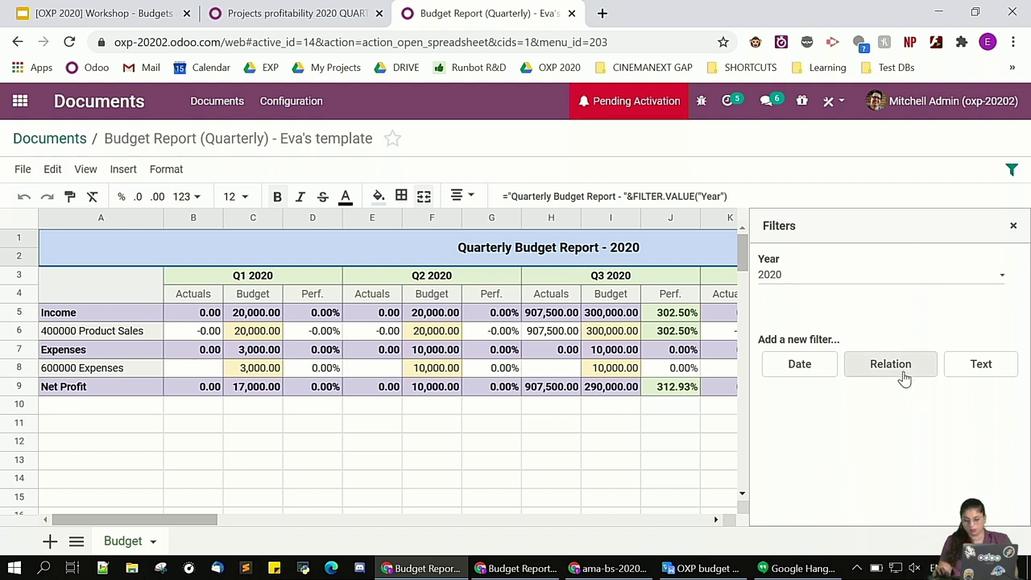
# Create a relation filter labelled Journal on the Journal model, defaulting to Customer Invoices and Vendor Bills
pyautogui.click(876, 367)
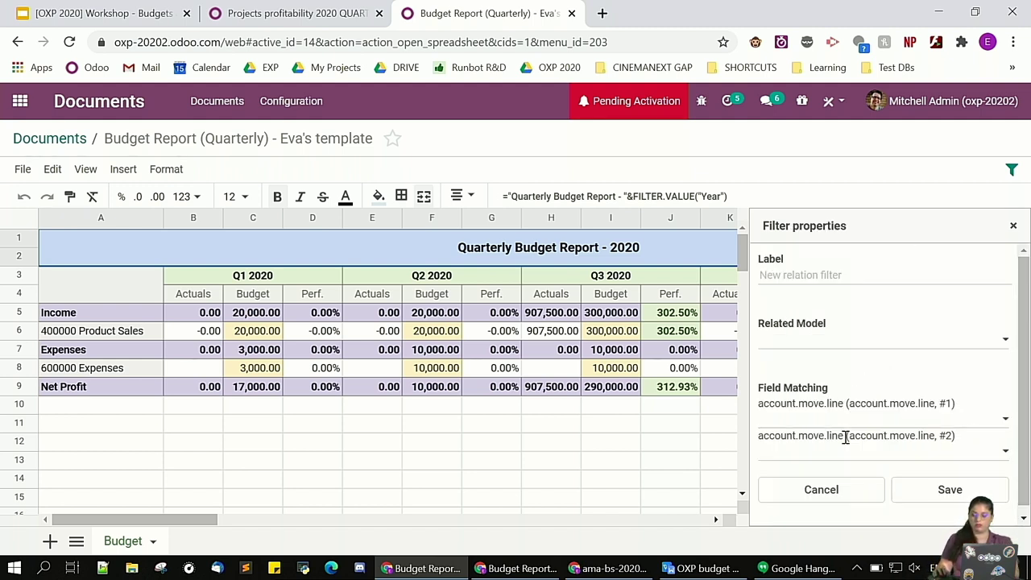
pyautogui.click(783, 278)
pyautogui.write('Journal')
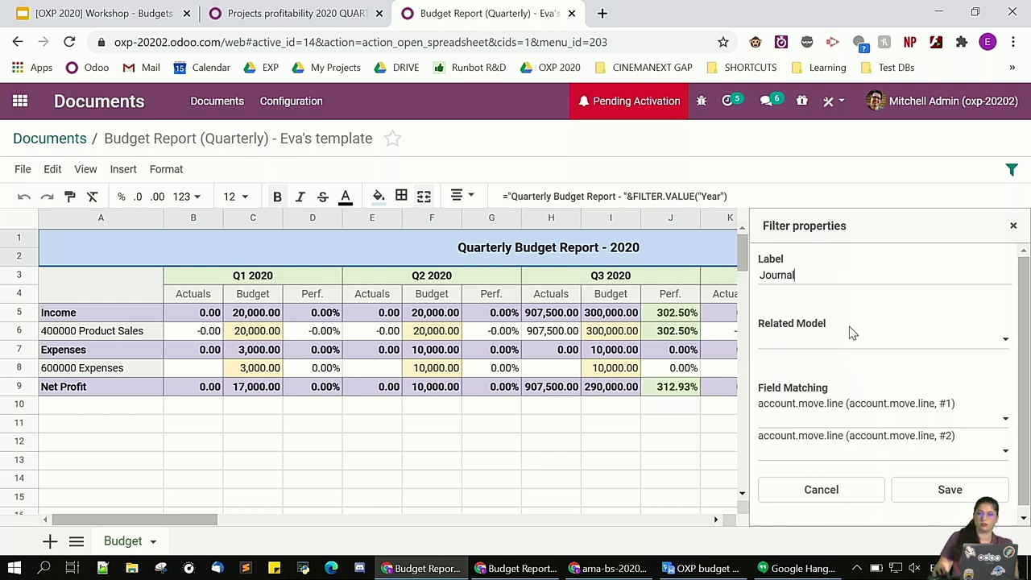
pyautogui.click(852, 342)
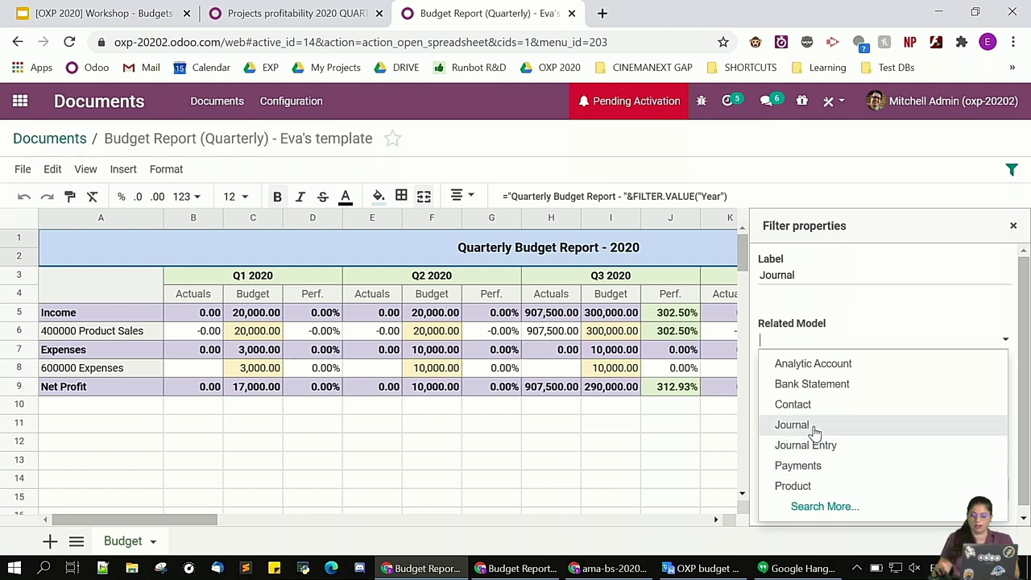
pyautogui.click(809, 427)
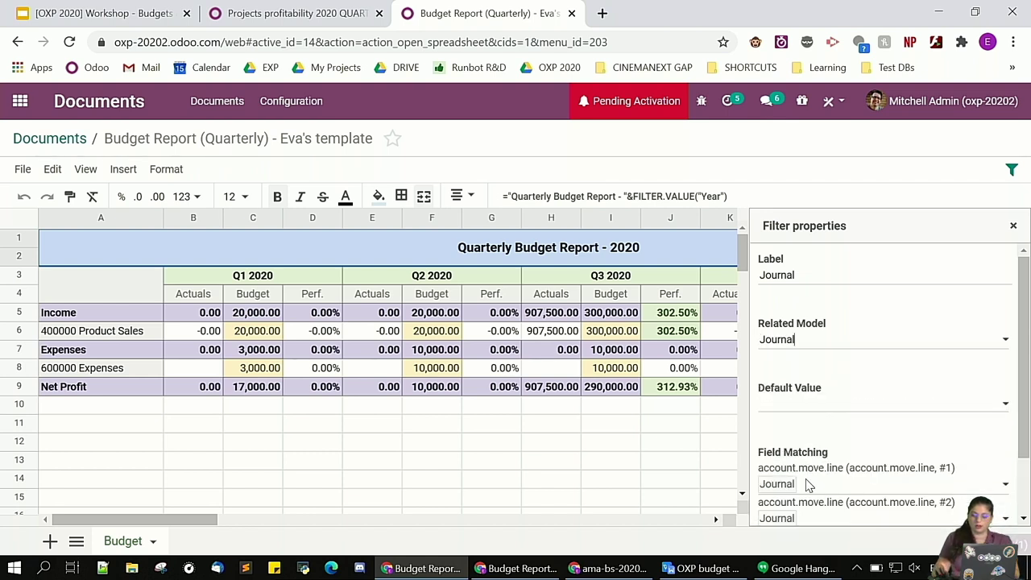
pyautogui.click(838, 410)
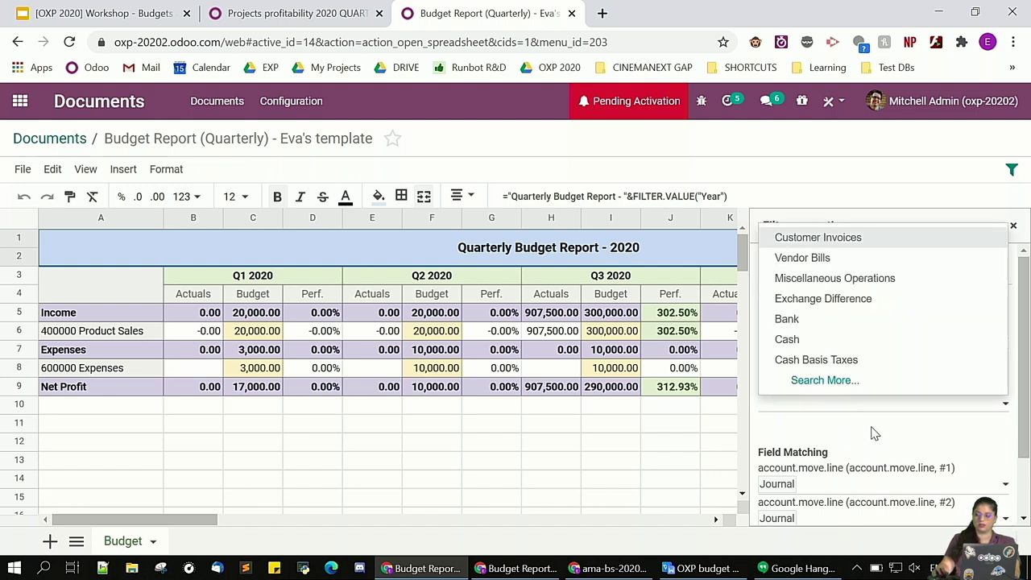
pyautogui.click(826, 240)
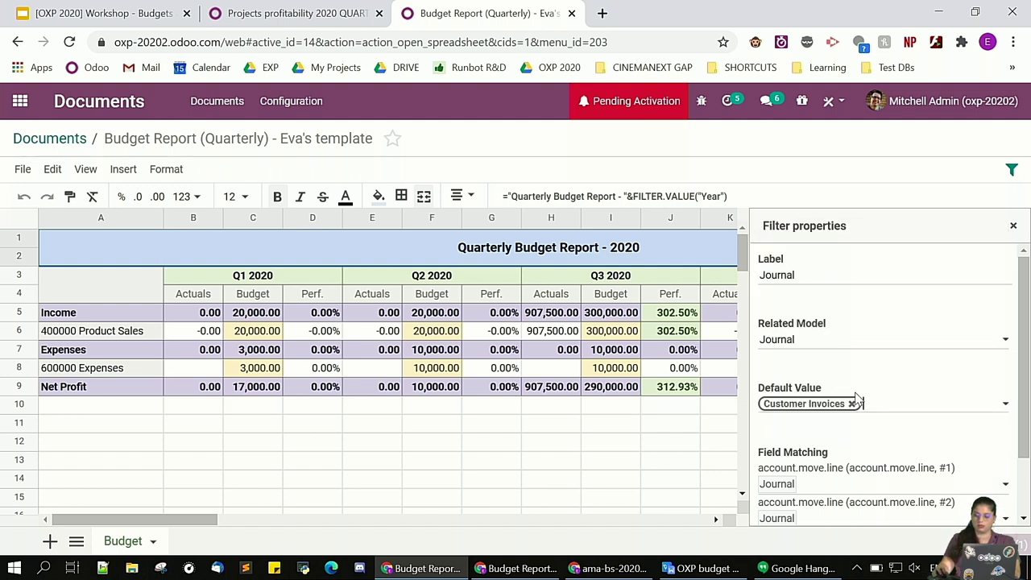
pyautogui.click(900, 415)
pyautogui.click(922, 257)
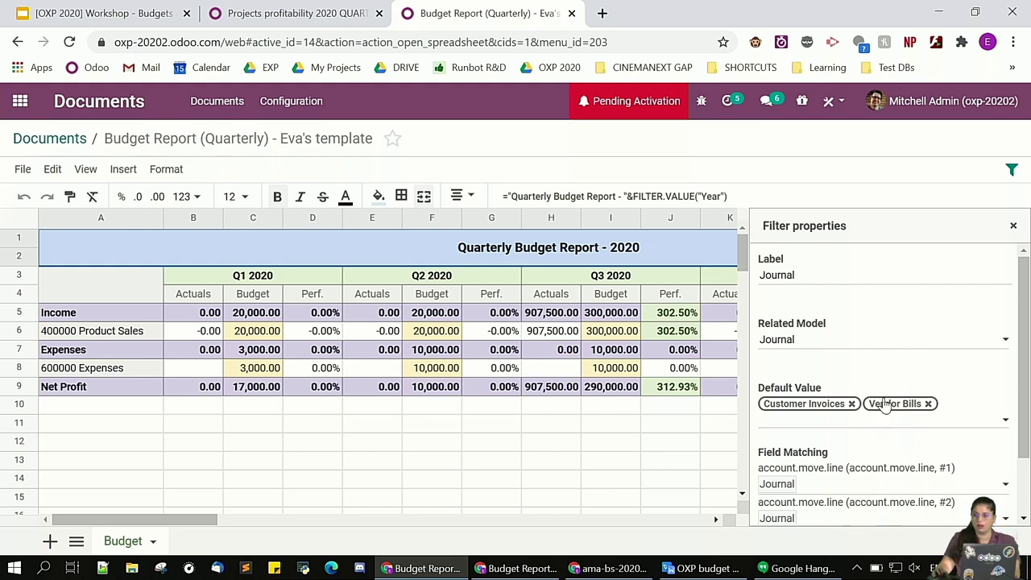
pyautogui.scroll(-1, 905, 392)
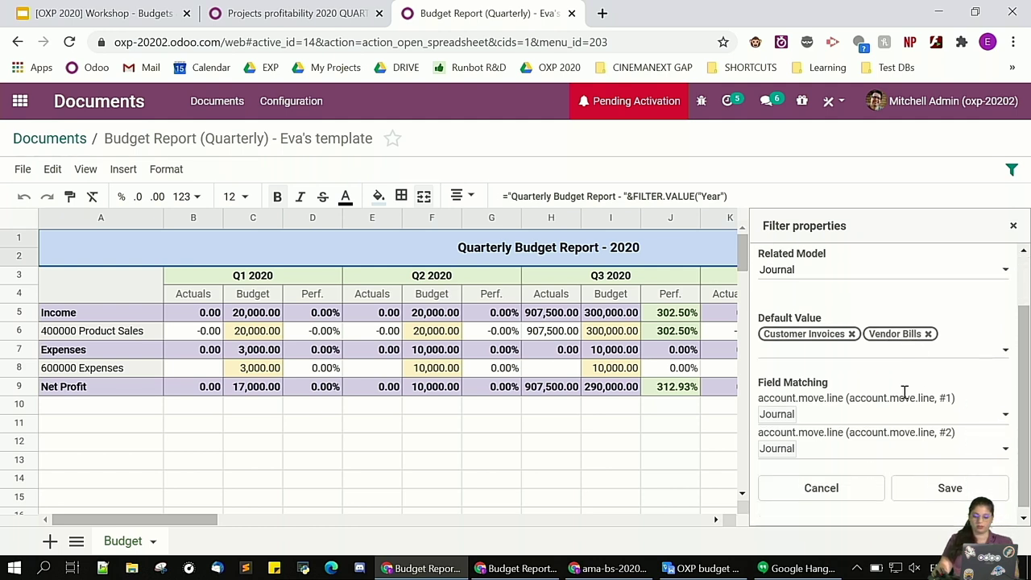
pyautogui.click(950, 483)
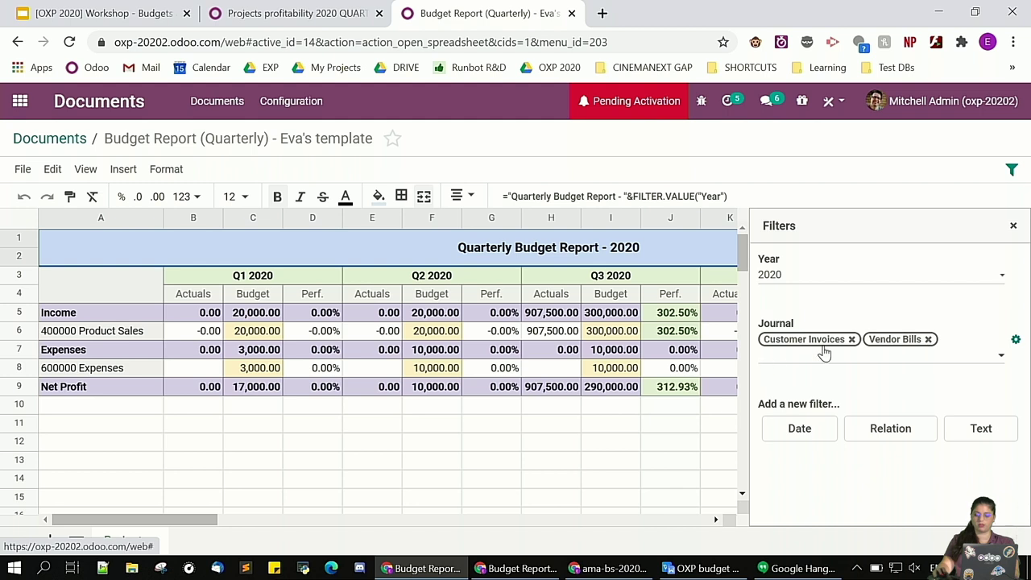
# Change the Journal filter to Miscellaneous Operations and Vendor Bills, then close the Filters panel
pyautogui.click(928, 339)
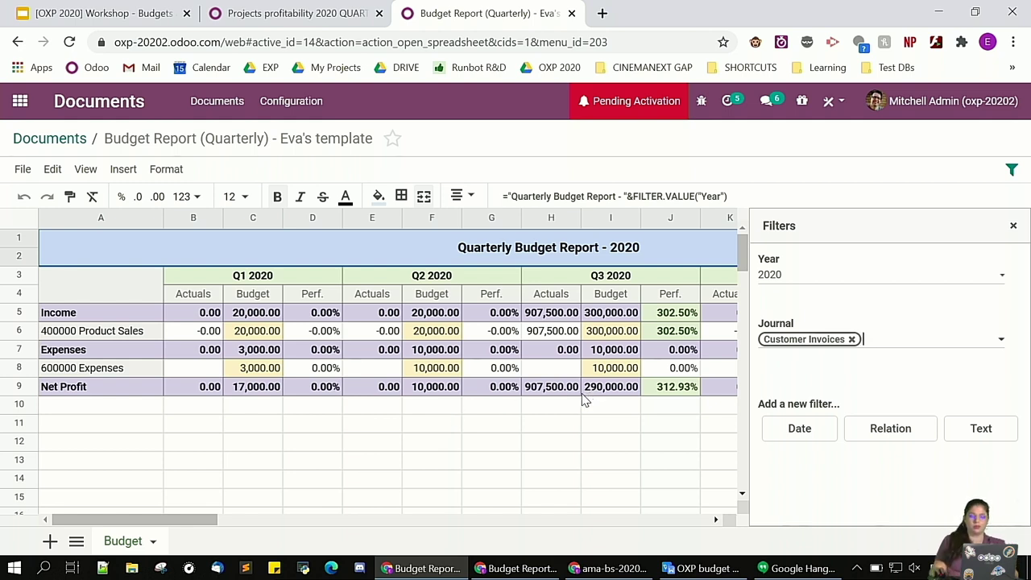
pyautogui.click(892, 347)
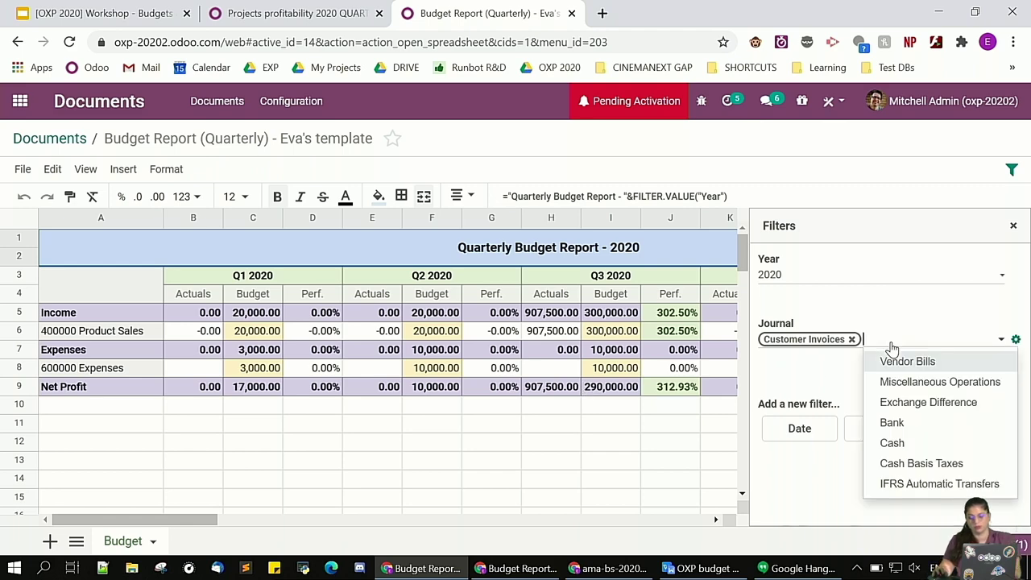
pyautogui.click(898, 382)
pyautogui.click(862, 358)
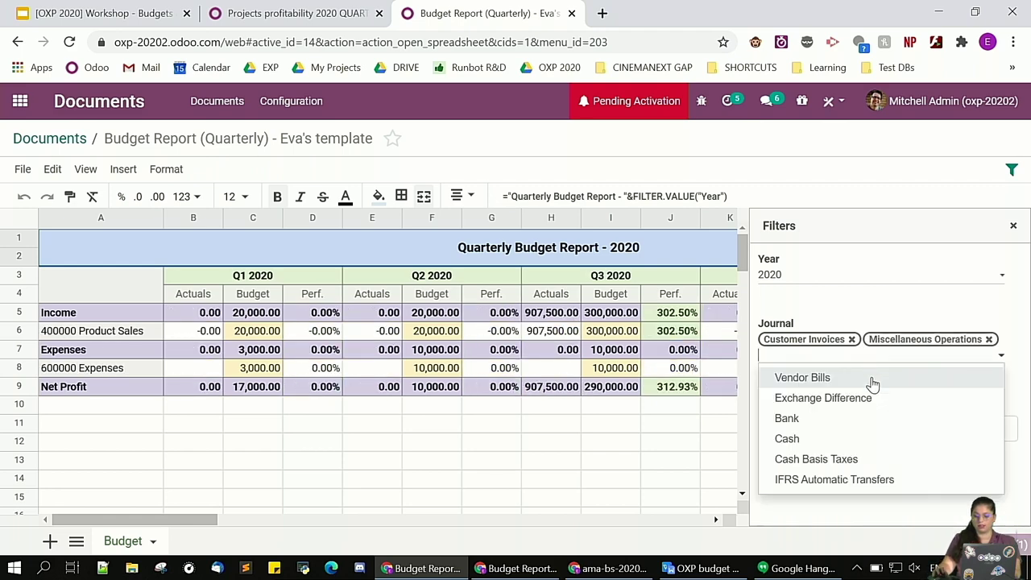
pyautogui.click(822, 379)
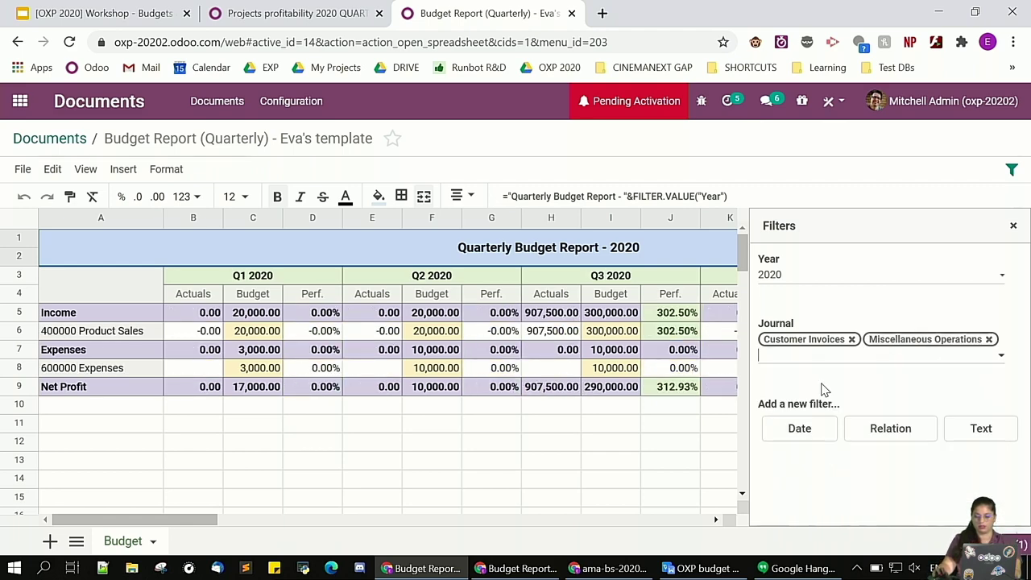
pyautogui.click(852, 340)
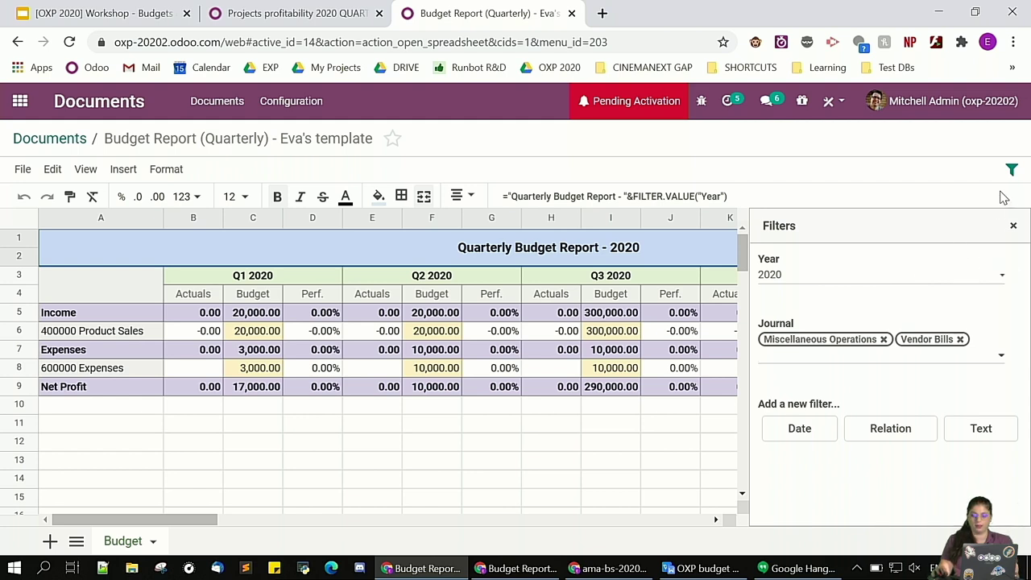
pyautogui.click(1012, 170)
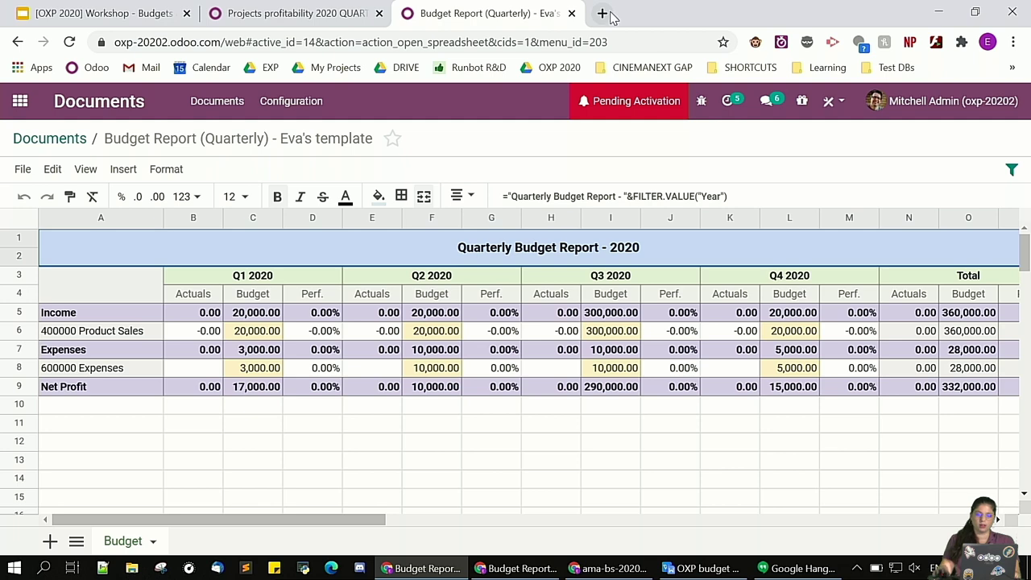
# Present the workshop slide deck full screen from slide 10
pyautogui.click(106, 18)
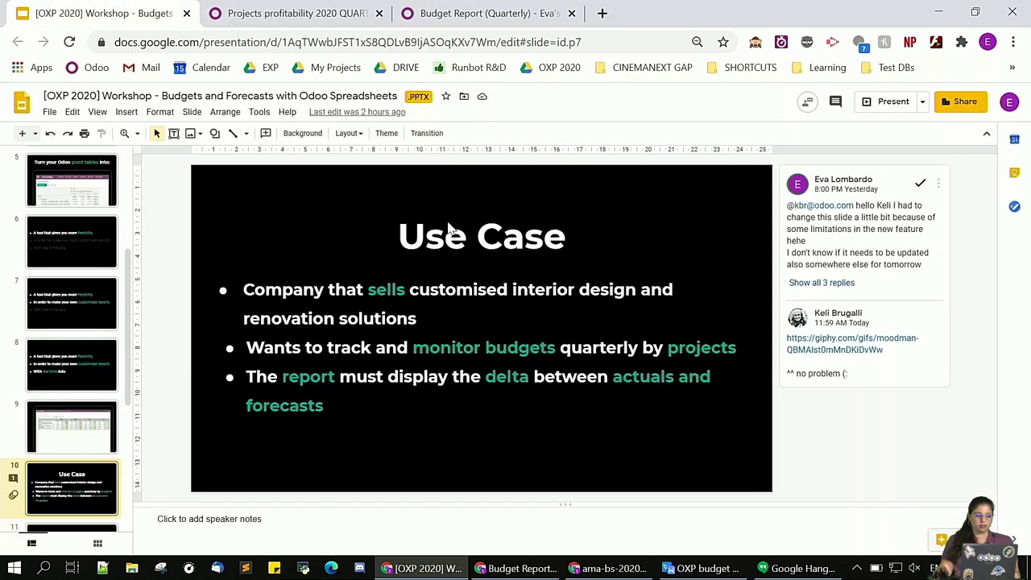
pyautogui.click(892, 105)
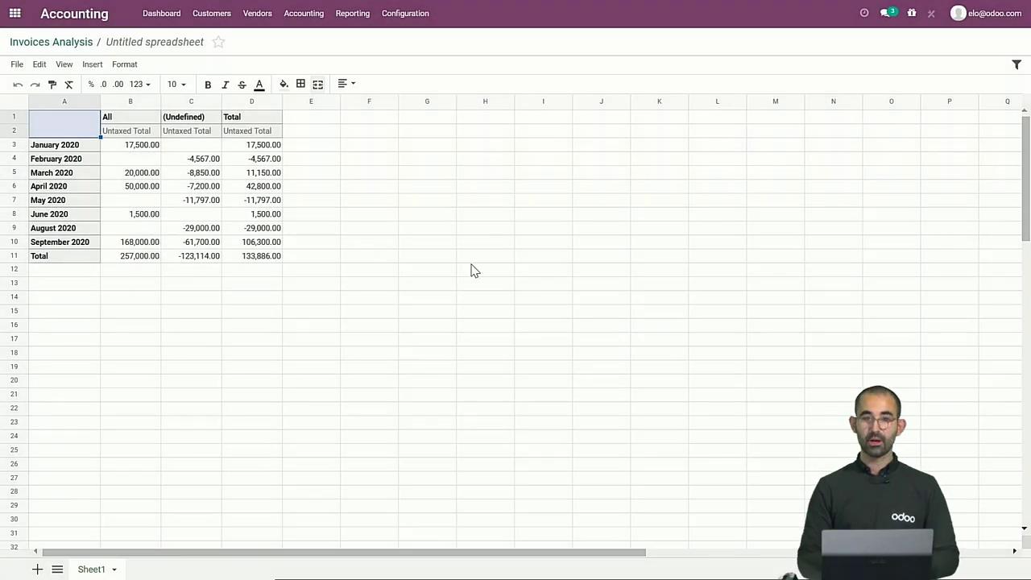
# Insert empty columns to the left of the (Undefined) and Total data columns
pyautogui.click(173, 103)
pyautogui.rightClick(173, 103)
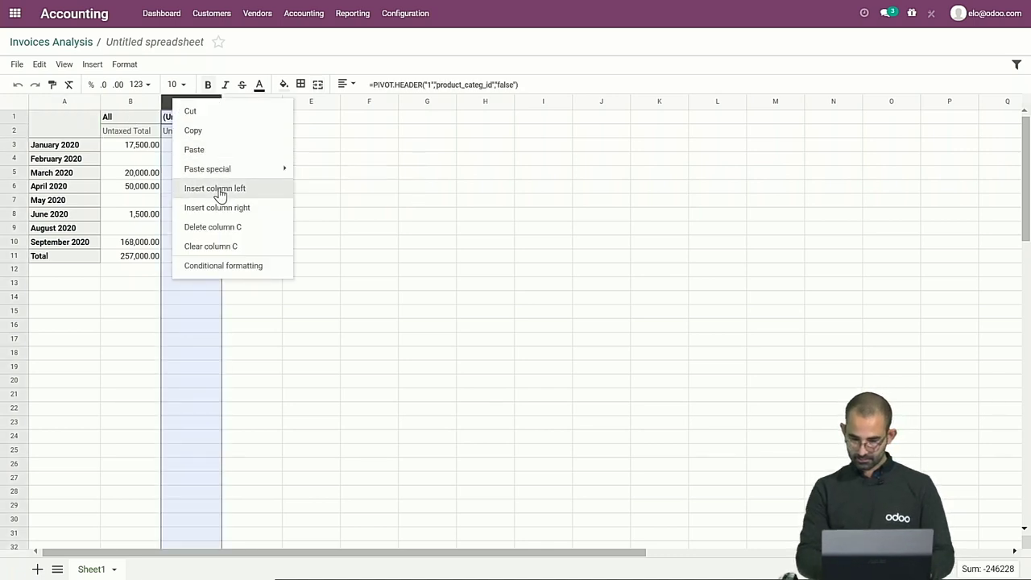
pyautogui.click(219, 194)
pyautogui.rightClick(314, 103)
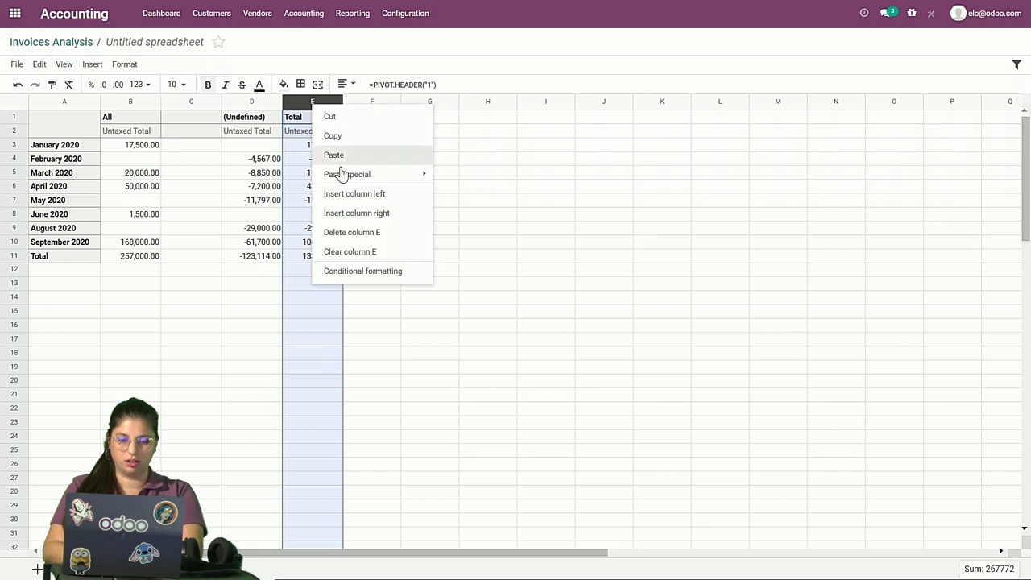
pyautogui.click(354, 193)
pyautogui.click(315, 103)
pyautogui.hotkey('ctrl', 'c')
pyautogui.click(427, 105)
pyautogui.click(279, 186)
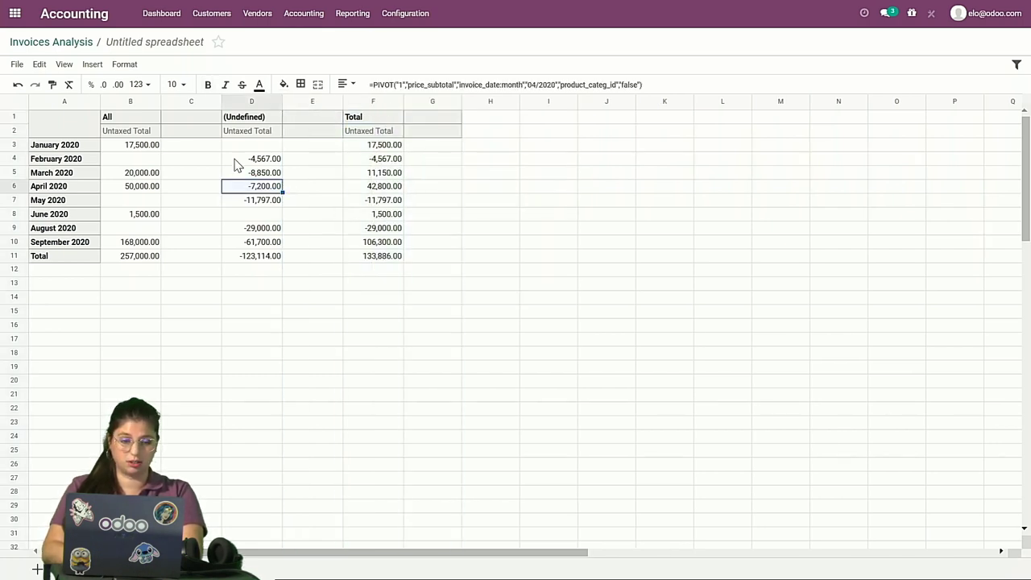
# Put the header 'Forecasts' in cells C2, E2 and G2
pyautogui.click(193, 134)
pyautogui.write('Fo')
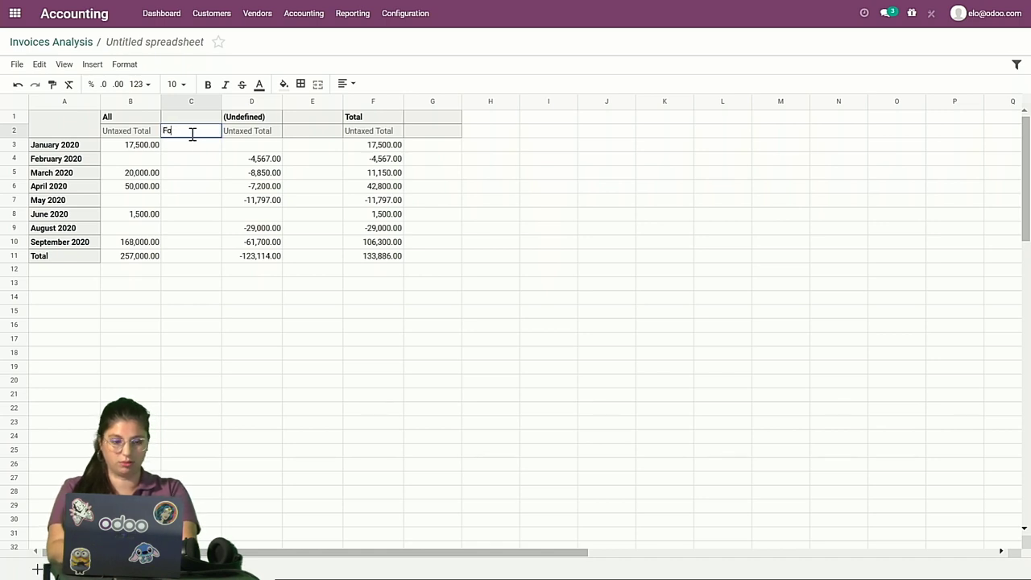
pyautogui.write('recasts')
pyautogui.press('Tab')
pyautogui.click(192, 135)
pyautogui.hotkey('ctrl', 'c')
pyautogui.click(294, 133)
pyautogui.hotkey('ctrl', 'v')
pyautogui.click(430, 137)
pyautogui.hotkey('ctrl', 'v')
pyautogui.click(317, 172)
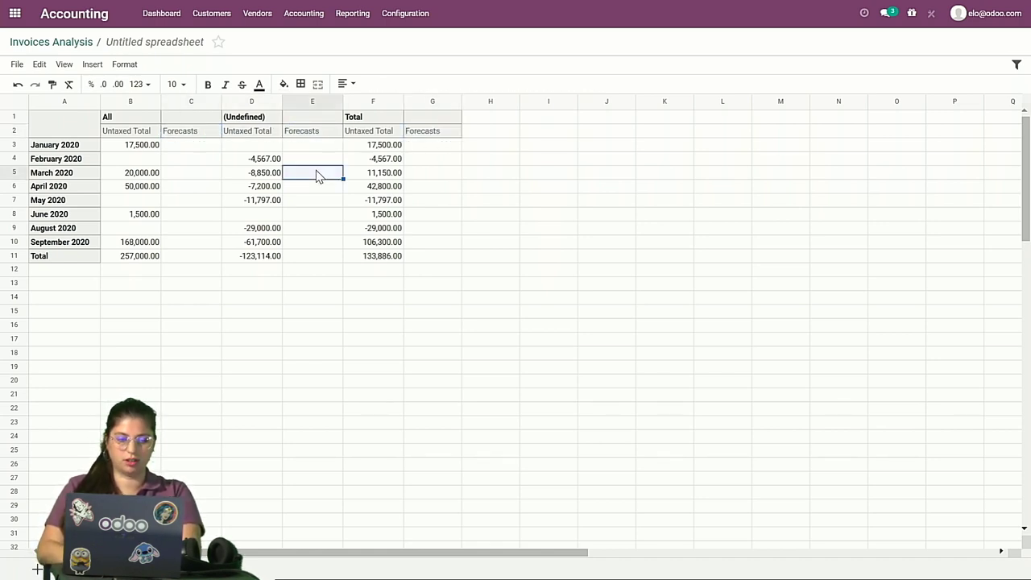
# Save the Forecasts spreadsheet via File > Save as Template, then return to Invoices Analysis
pyautogui.click(14, 68)
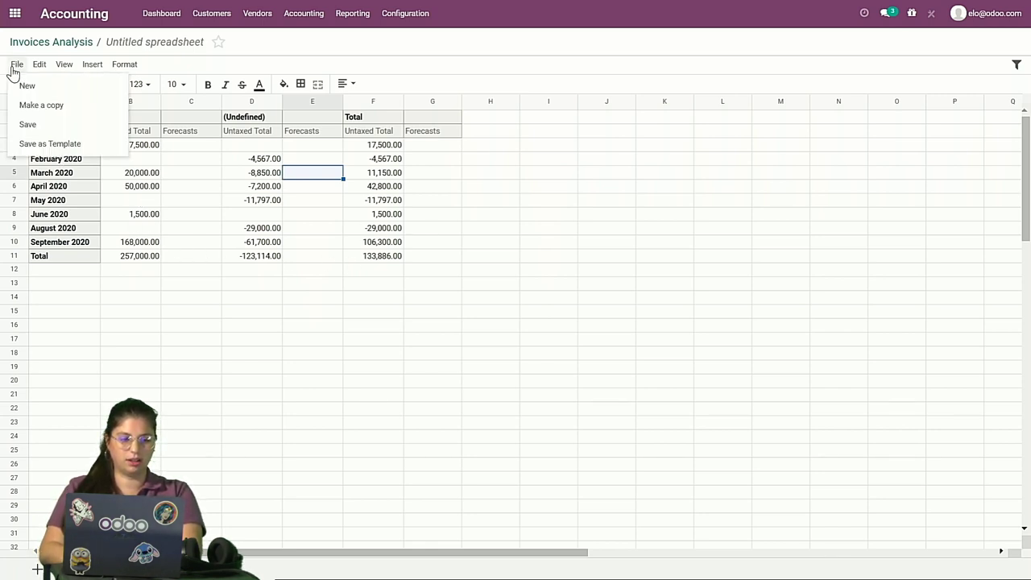
pyautogui.click(28, 146)
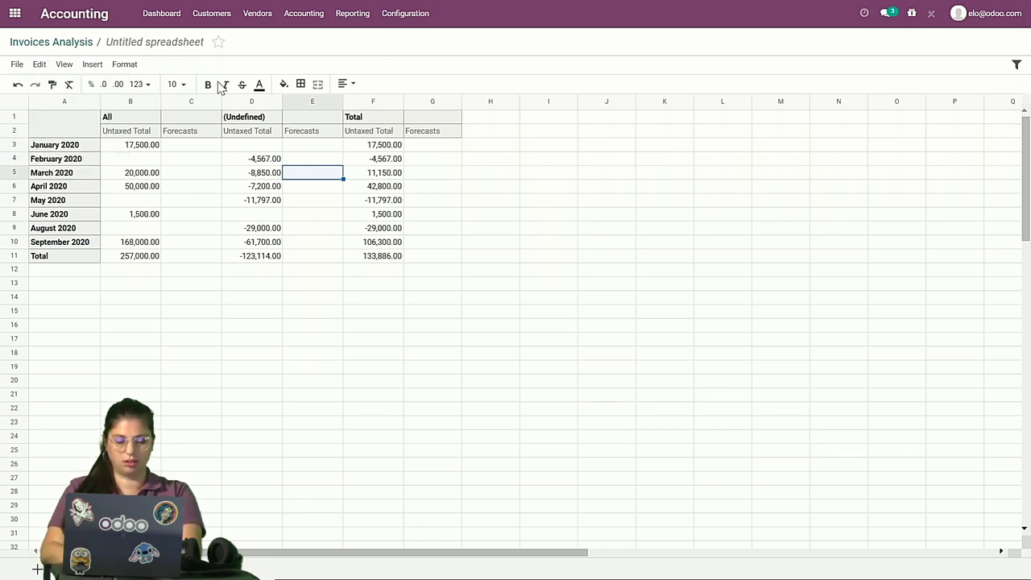
pyautogui.click(18, 44)
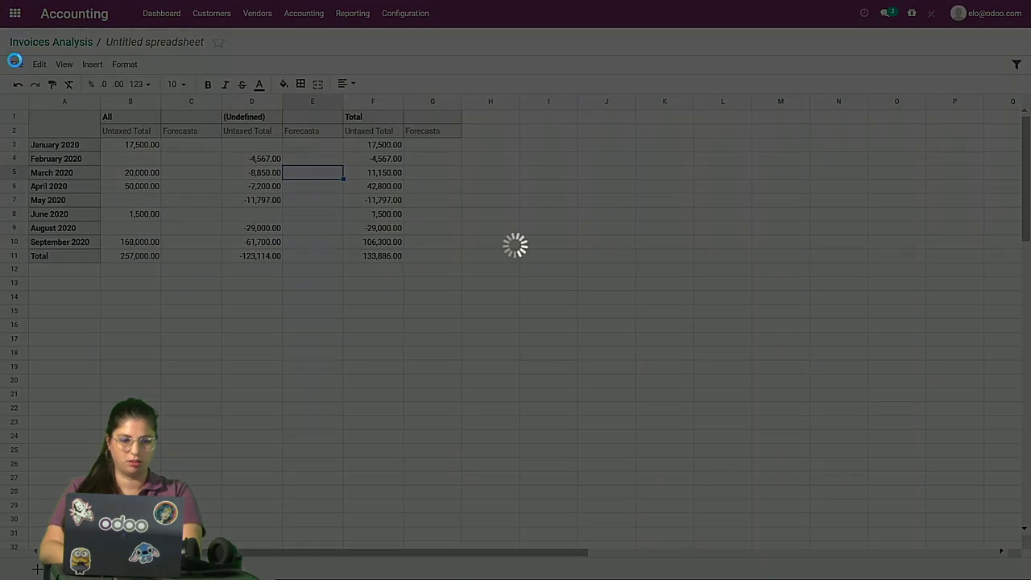